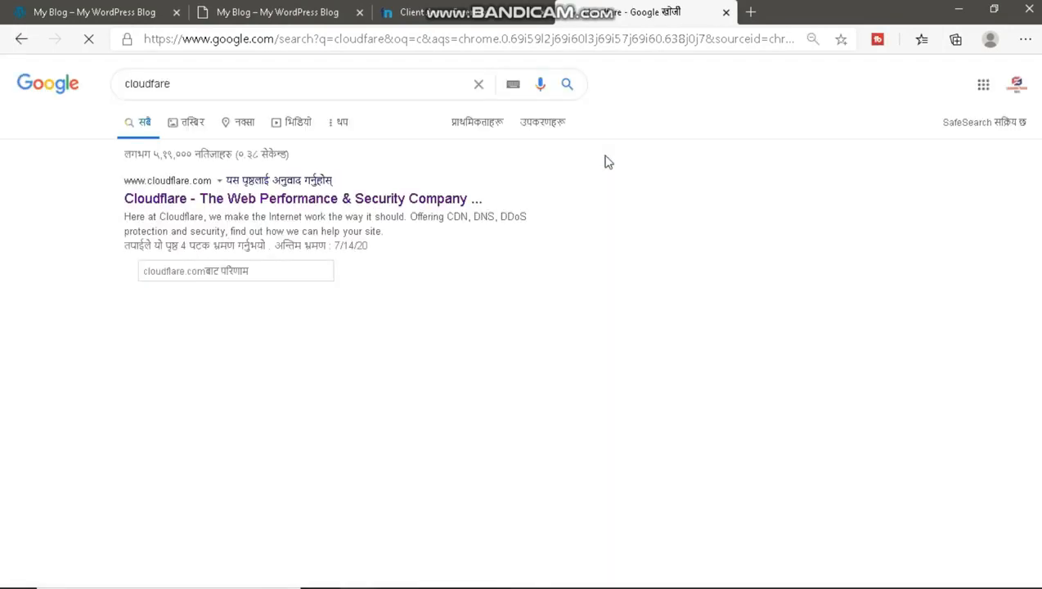
Step: Open the Cloudflare website from the search results and continue from the email verification page to the account dashboard
{"action": "left_click", "coordinate": [420, 201]}
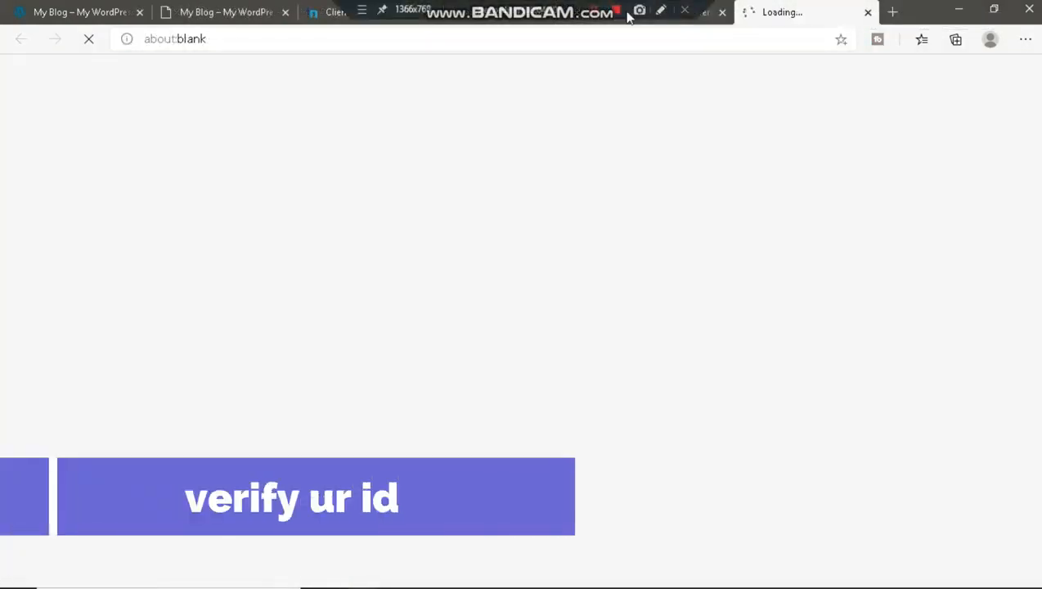
{"action": "left_click", "coordinate": [683, 7]}
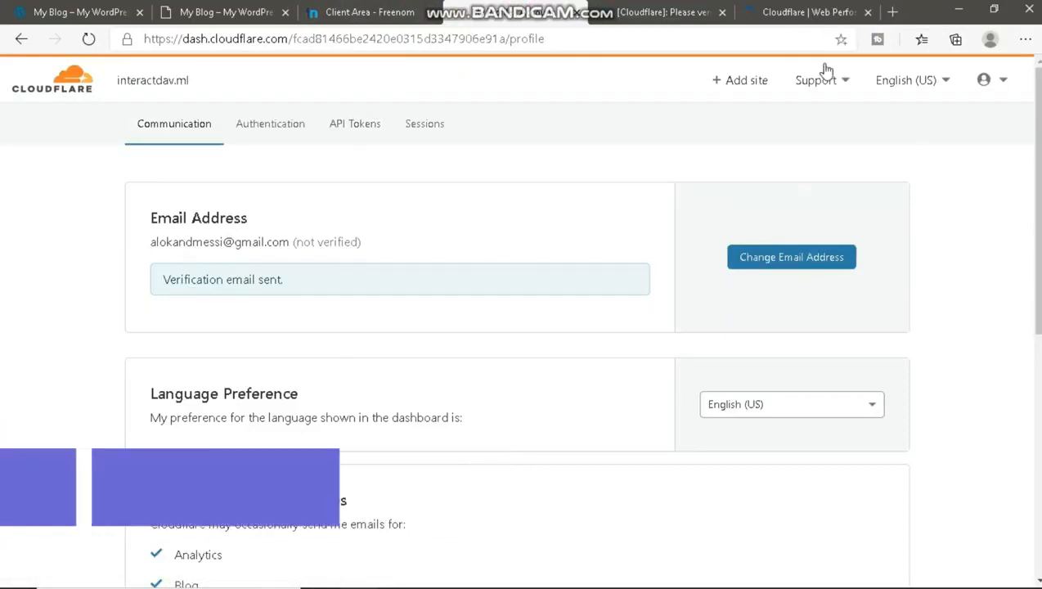
{"action": "left_click", "coordinate": [818, 9]}
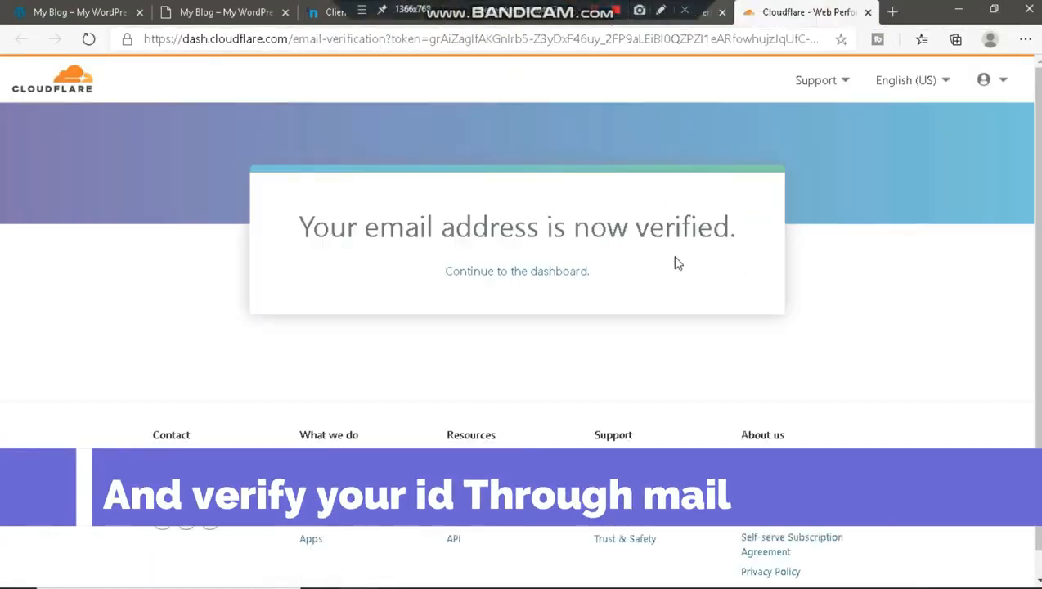
{"action": "left_click", "coordinate": [533, 271]}
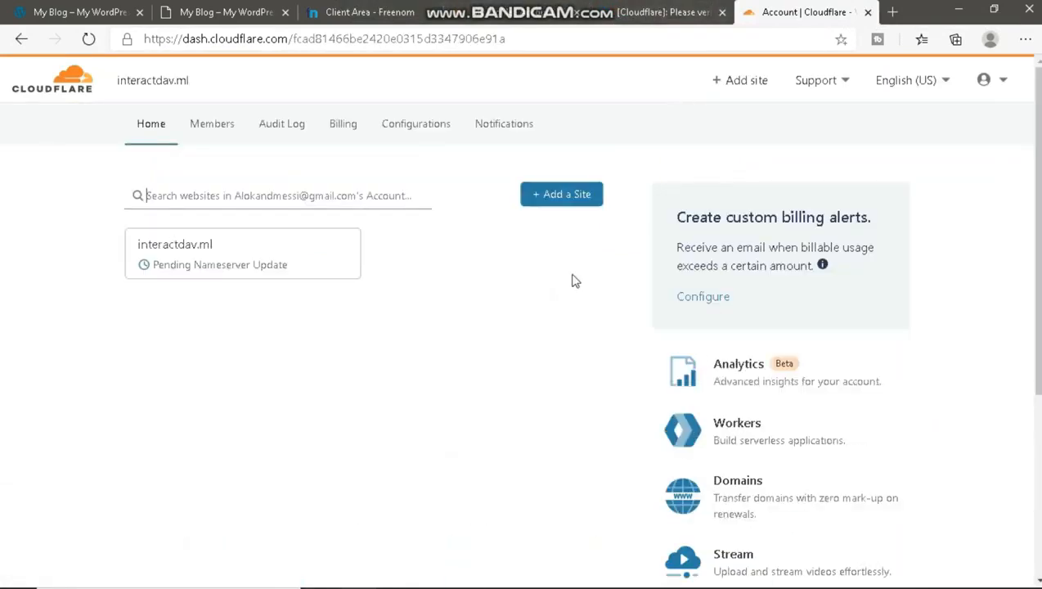
Step: Copy the web address of the nepalshop.ml WordPress blog
{"action": "left_click", "coordinate": [217, 12]}
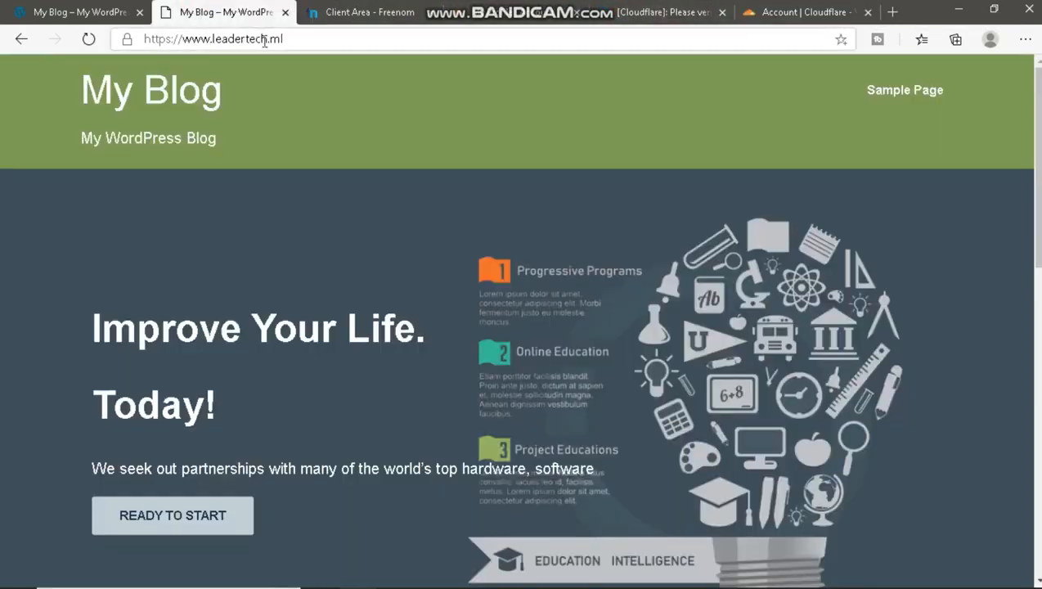
{"action": "left_click_drag", "start_coordinate": [301, 39], "coordinate": [166, 40]}
{"action": "left_click", "coordinate": [33, 10]}
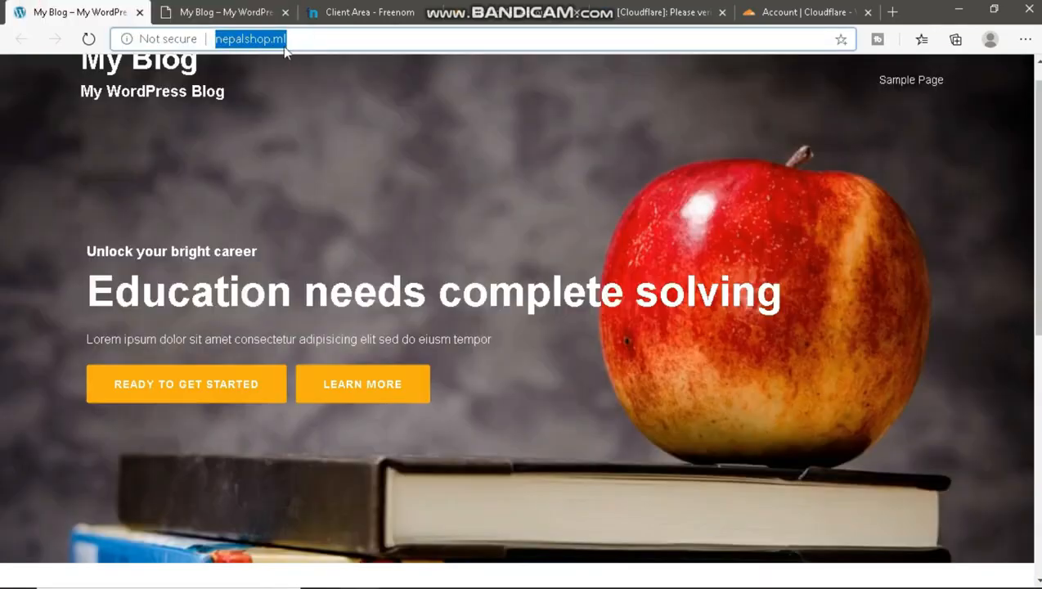
{"action": "left_click", "coordinate": [294, 41]}
{"action": "left_click_drag", "start_coordinate": [295, 39], "coordinate": [226, 48]}
{"action": "right_click", "coordinate": [262, 46]}
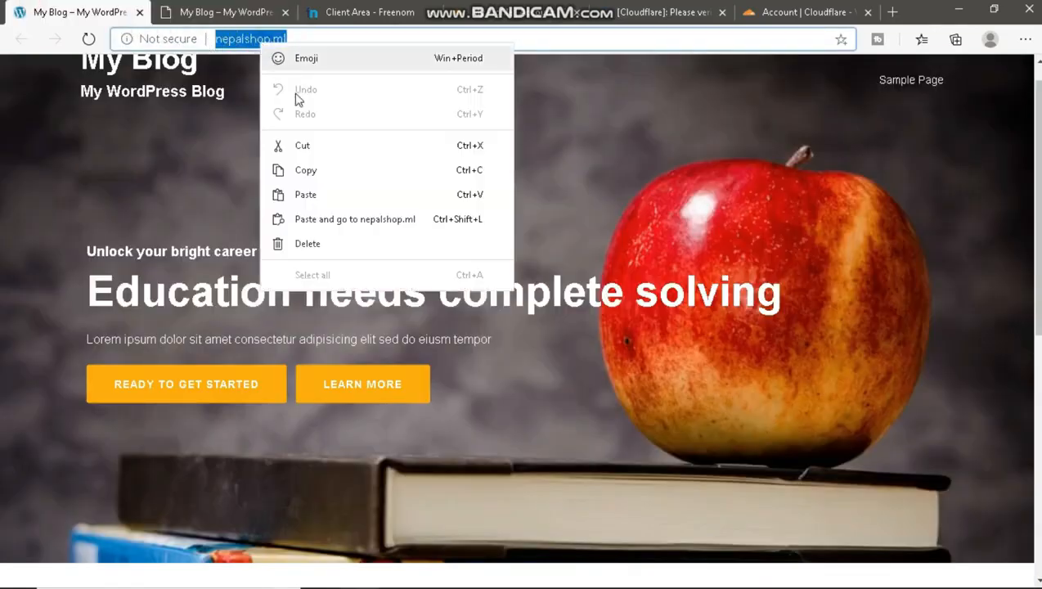
{"action": "left_click", "coordinate": [305, 170]}
{"action": "left_click", "coordinate": [806, 12]}
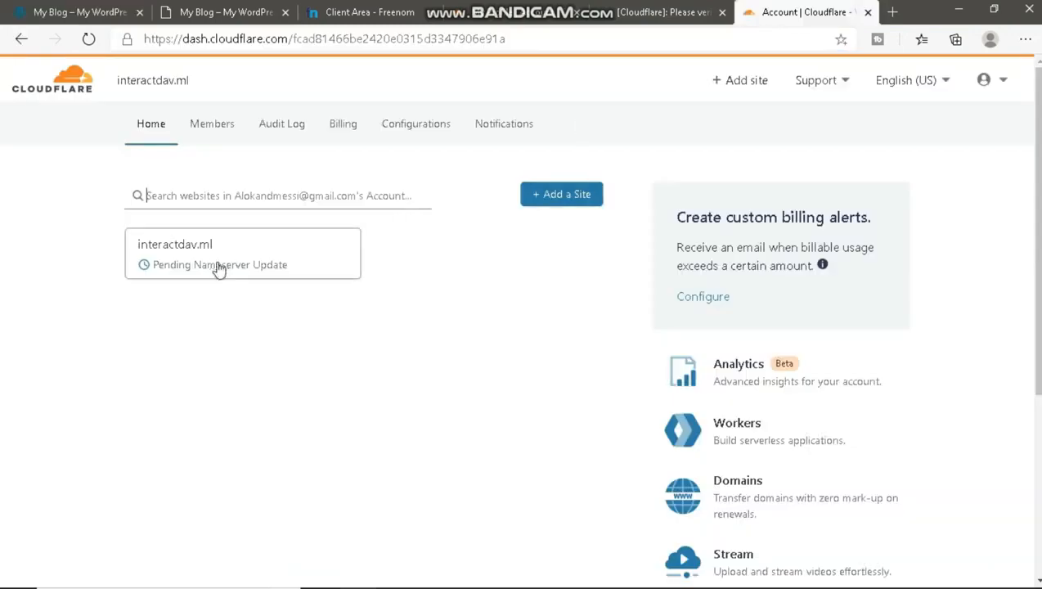
{"action": "key", "text": "ctrl+v"}
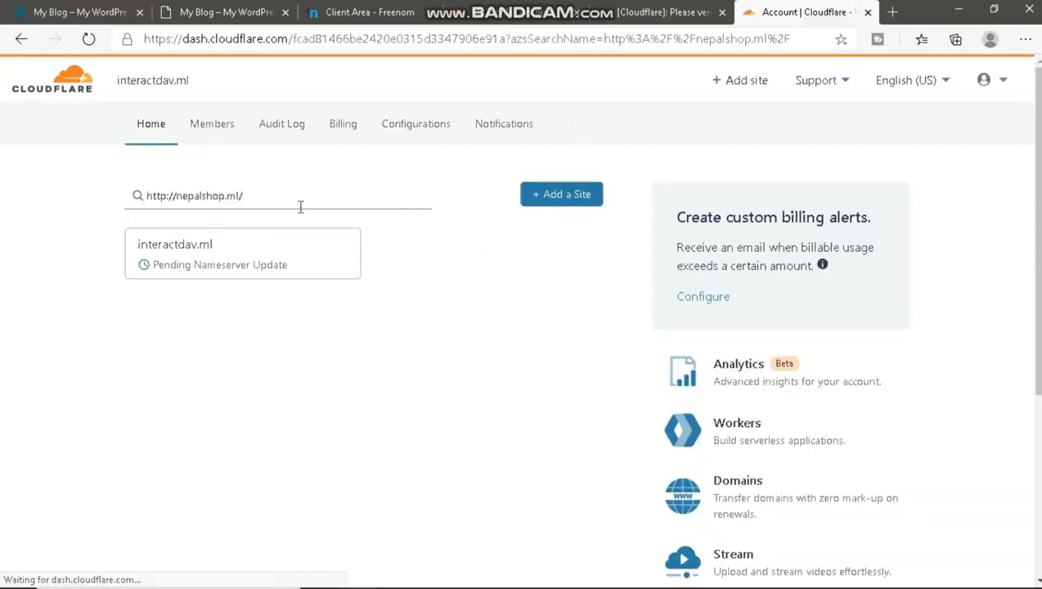
{"action": "key", "text": "BackSpace"}
{"action": "key", "text": "Left"}
{"action": "key", "text": "Left"}
{"action": "key", "text": "Left"}
{"action": "key", "text": "Left"}
{"action": "key", "text": "Left"}
{"action": "key", "text": "Left"}
{"action": "key", "text": "Left"}
{"action": "key", "text": "Left"}
{"action": "key", "text": "Left"}
{"action": "key", "text": "Left"}
{"action": "key", "text": "Left"}
{"action": "key", "text": "Left"}
{"action": "key", "text": "Left"}
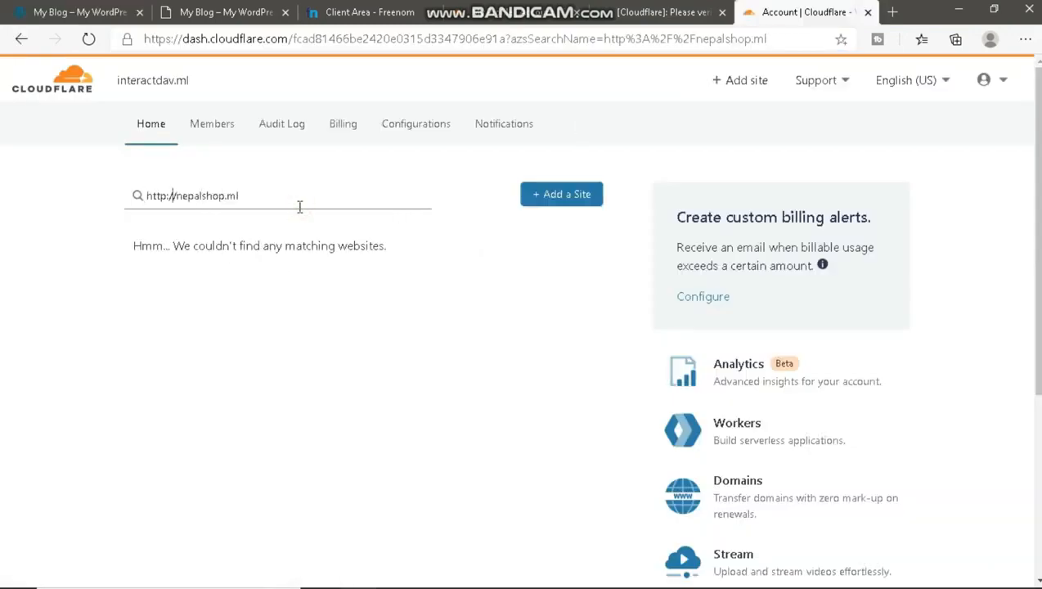
{"action": "key", "text": "BackSpace"}
{"action": "key", "text": "BackSpace"}
{"action": "key", "text": "BackSpace"}
{"action": "key", "text": "BackSpace"}
{"action": "key", "text": "BackSpace"}
{"action": "key", "text": "BackSpace"}
{"action": "key", "text": "BackSpace"}
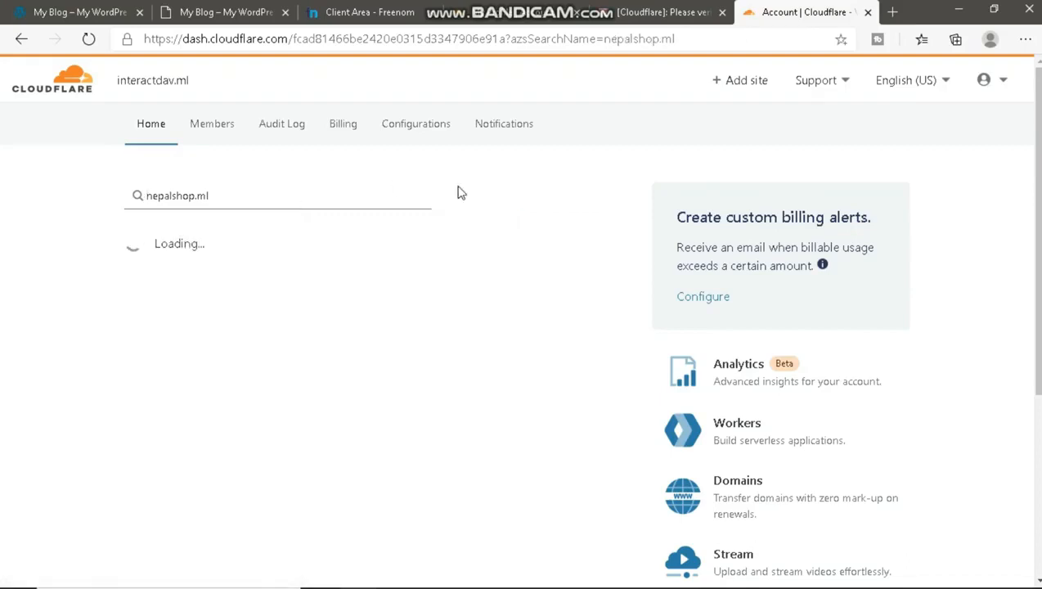
Step: Add nepalshop.ml as a new site in Cloudflare, entering the domain without the http prefix
{"action": "left_click", "coordinate": [561, 195]}
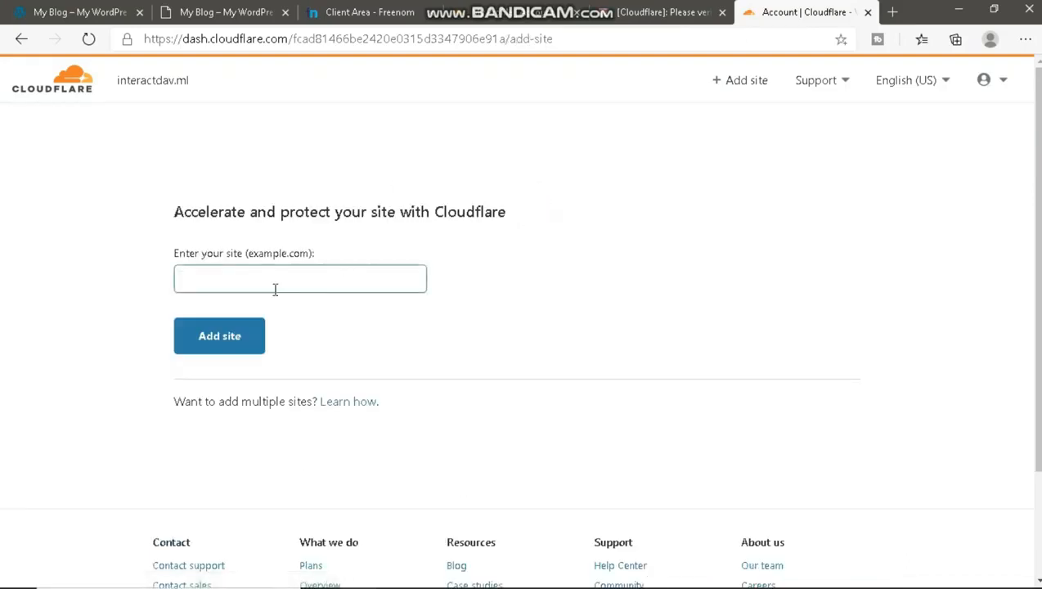
{"action": "left_click", "coordinate": [275, 279]}
{"action": "key", "text": "ctrl+v"}
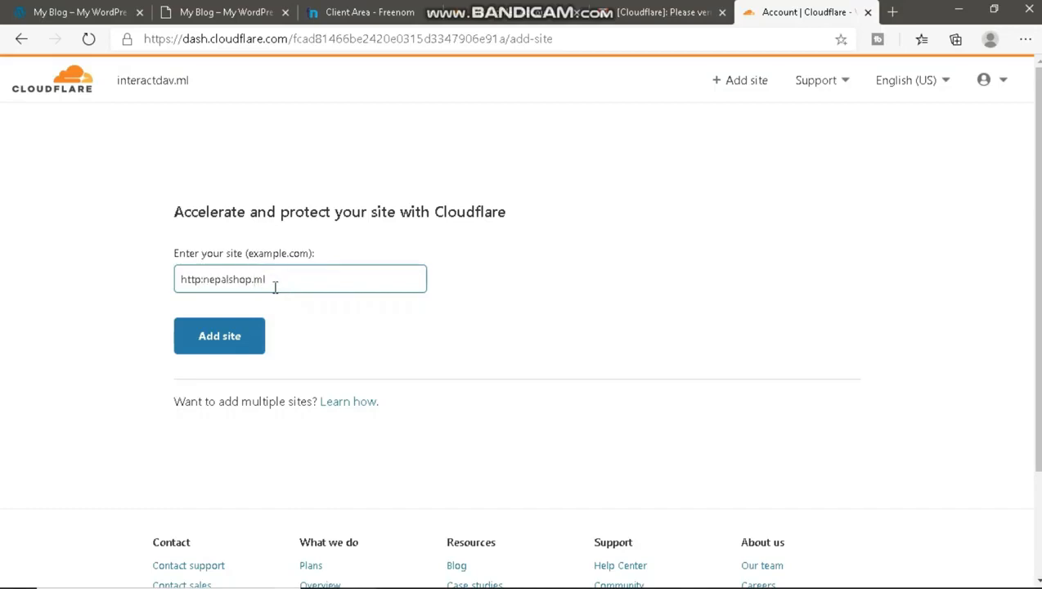
{"action": "key", "text": "Home"}
{"action": "key", "text": "Delete"}
{"action": "key", "text": "Delete"}
{"action": "key", "text": "Delete"}
{"action": "key", "text": "Delete"}
{"action": "key", "text": "Delete"}
{"action": "key", "text": "Delete"}
{"action": "key", "text": "Delete"}
{"action": "left_click", "coordinate": [227, 347]}
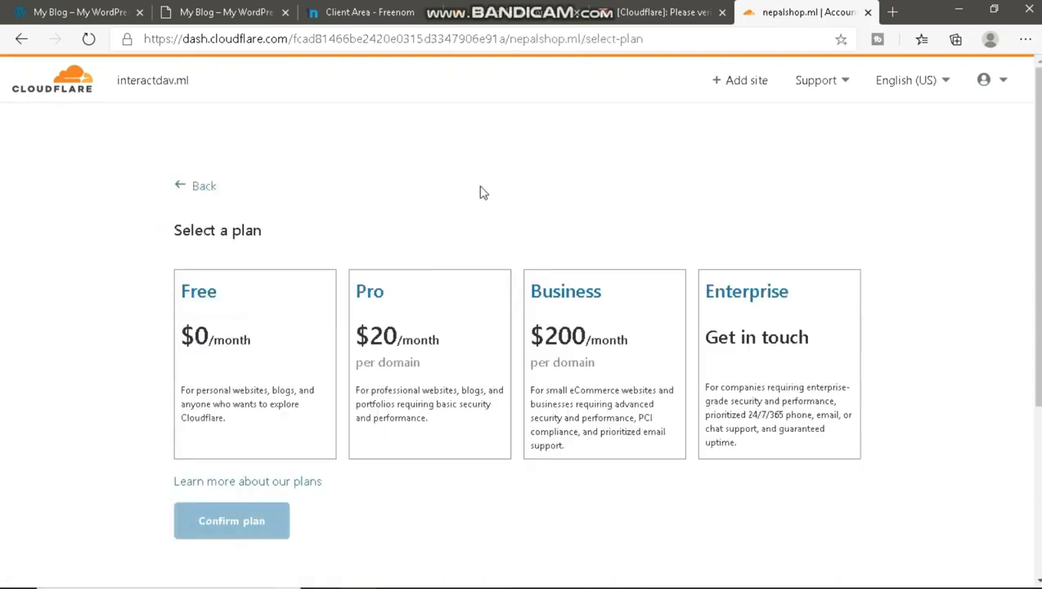
Step: Choose and confirm the Free $0/month plan for nepalshop.ml, and close the leftover verification email and search pages
{"action": "left_click", "coordinate": [256, 347]}
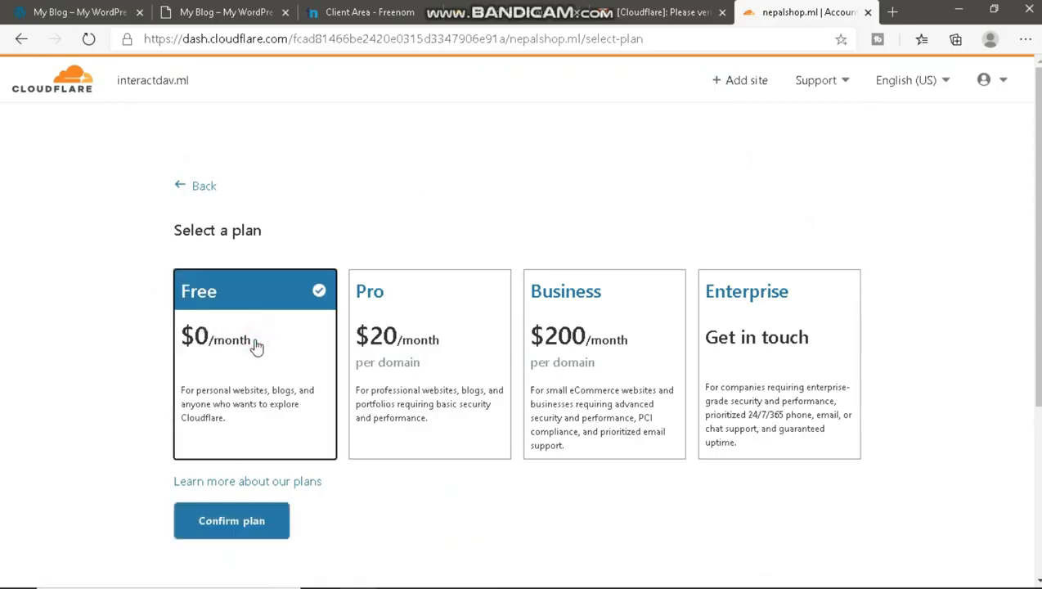
{"action": "left_click", "coordinate": [226, 532]}
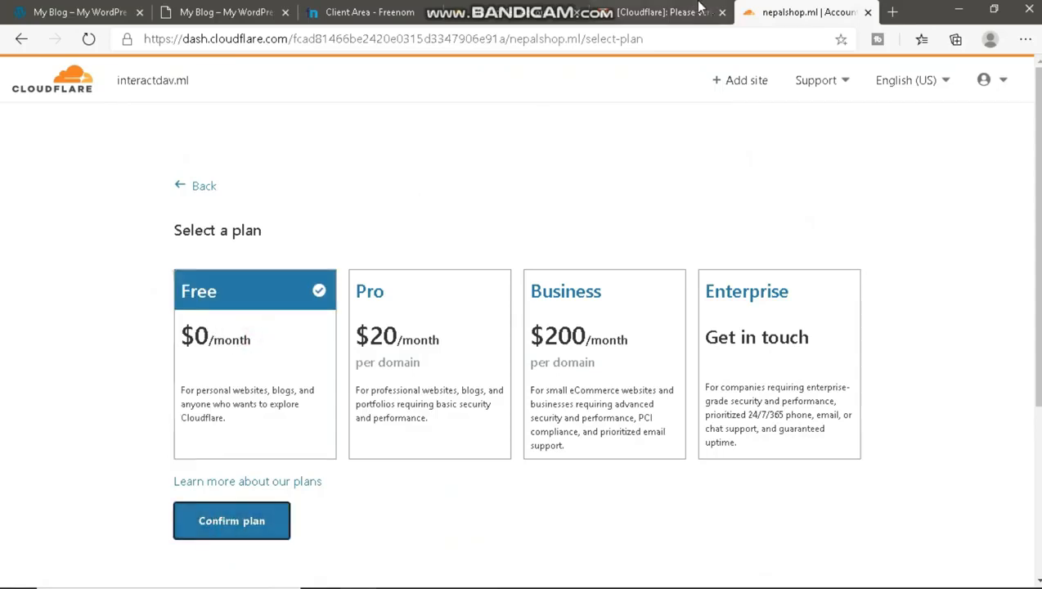
{"action": "left_click", "coordinate": [722, 13]}
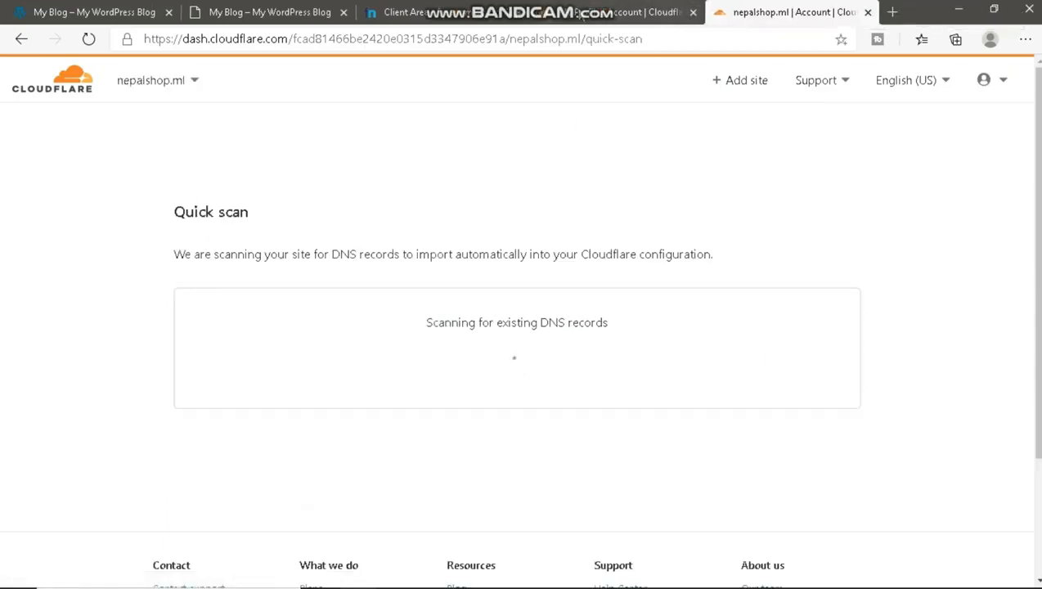
{"action": "left_click", "coordinate": [691, 11]}
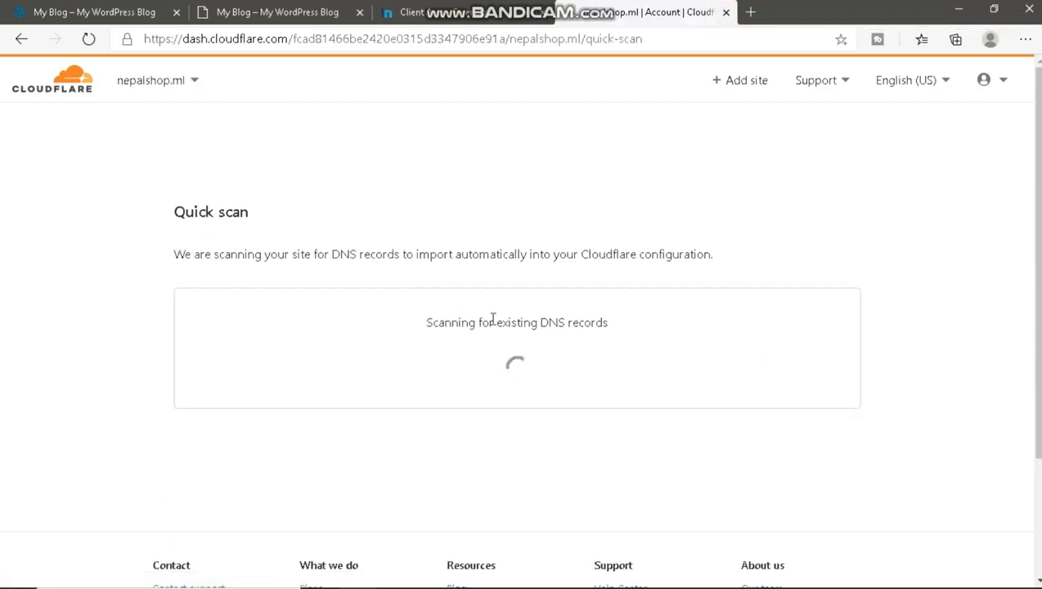
Step: Review the scanned DNS records for nepalshop.ml and accept them to continue the setup
{"action": "scroll", "coordinate": [997, 197], "scroll_direction": "down", "scroll_amount": 1}
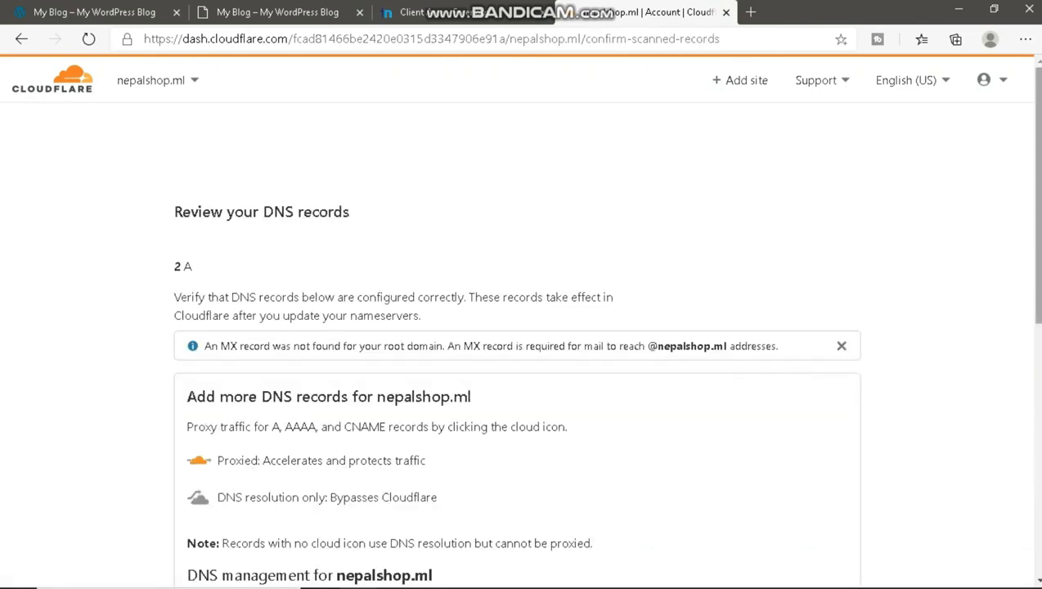
{"action": "scroll", "coordinate": [521, 327], "scroll_direction": "down", "scroll_amount": 3}
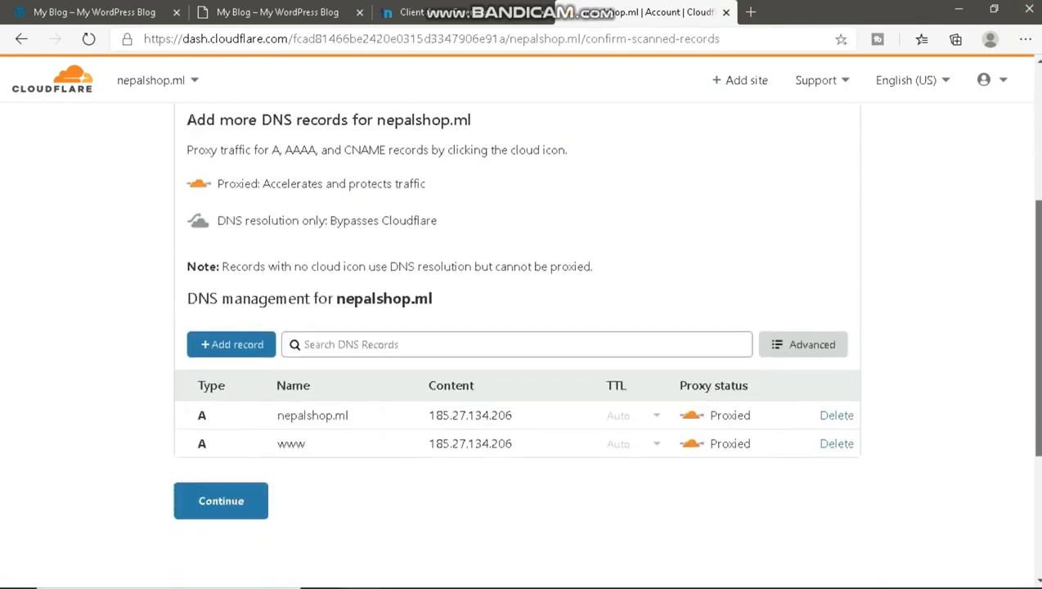
{"action": "scroll", "coordinate": [663, 378], "scroll_direction": "down", "scroll_amount": 1}
{"action": "left_click", "coordinate": [270, 403]}
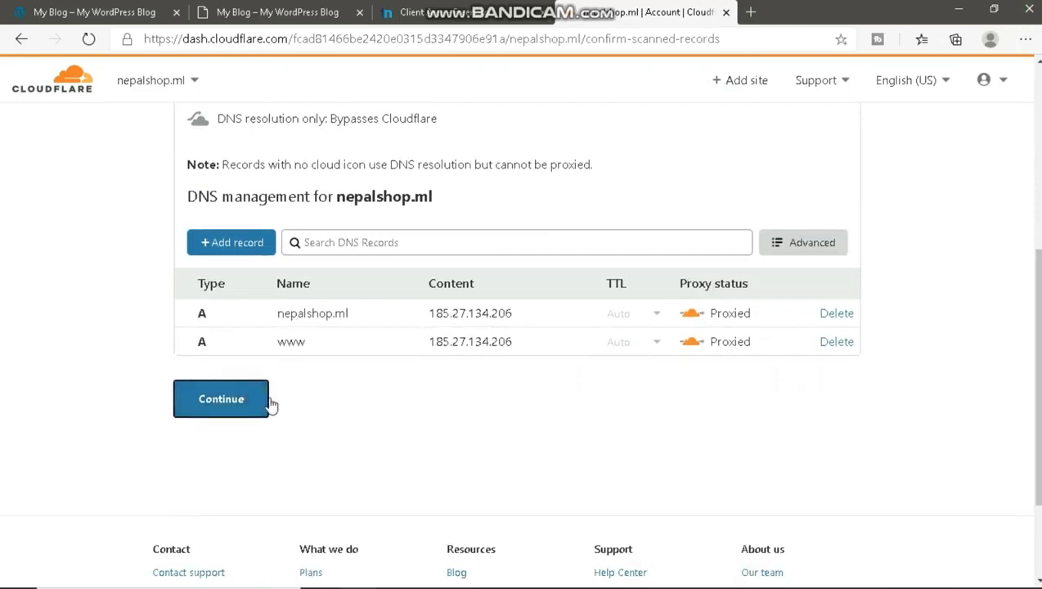
Step: Check which nameservers have to be removed, then switch to Freenom and open the nameserver settings of nepalshop.ml
{"action": "scroll", "coordinate": [456, 442], "scroll_direction": "down", "scroll_amount": 1}
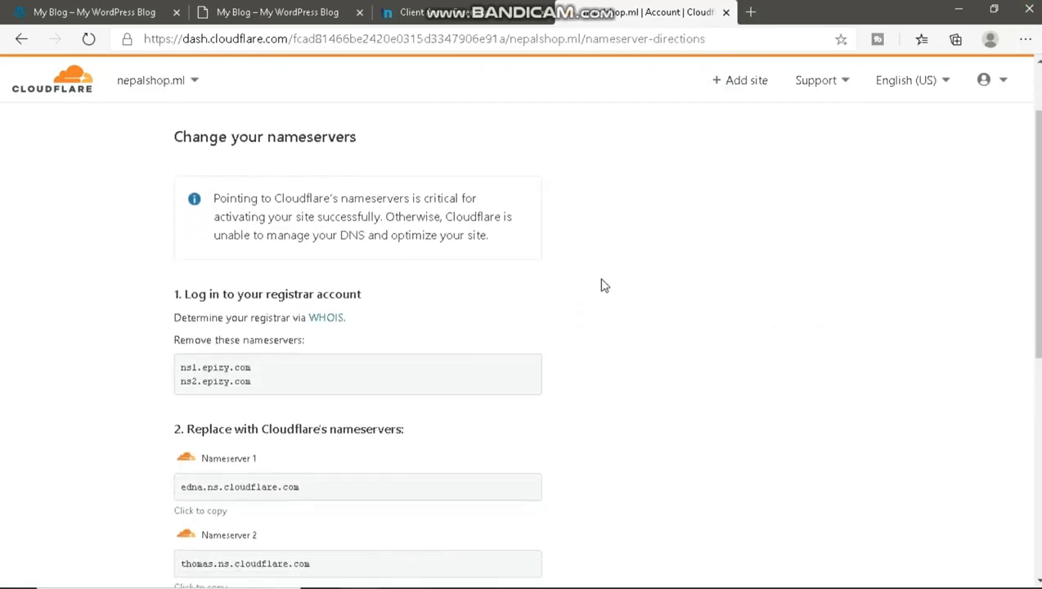
{"action": "left_click_drag", "start_coordinate": [176, 340], "coordinate": [277, 380]}
{"action": "left_click", "coordinate": [276, 379]}
{"action": "left_click", "coordinate": [425, 12]}
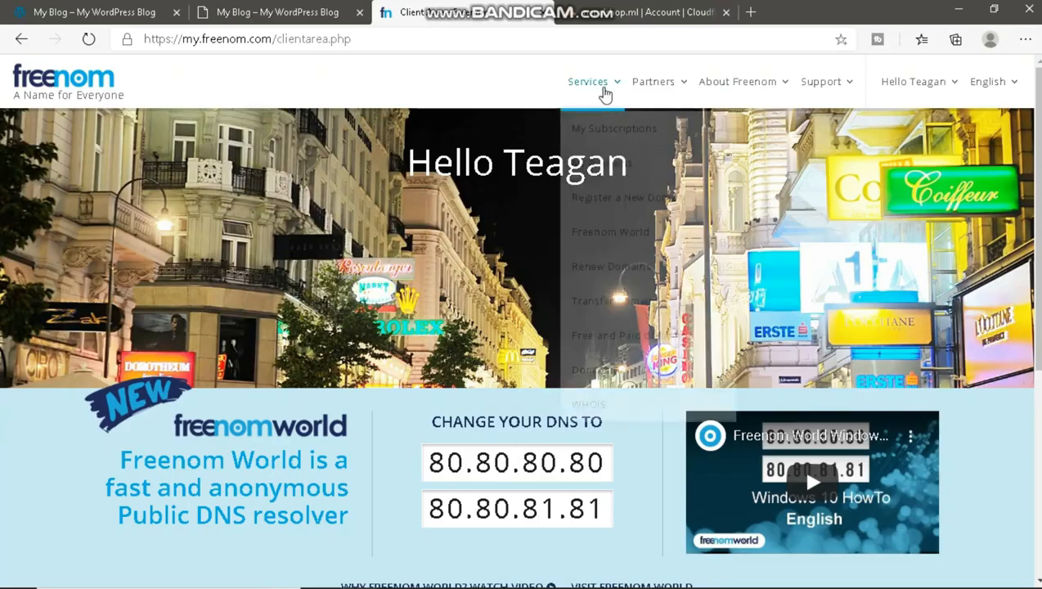
{"action": "mouse_move", "coordinate": [605, 86]}
{"action": "left_click", "coordinate": [615, 178]}
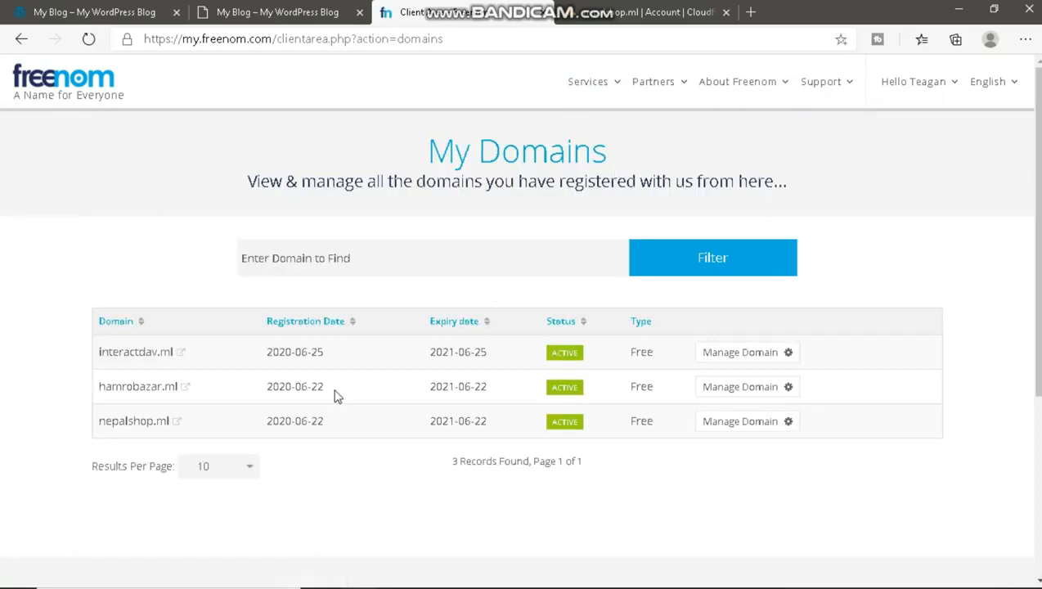
{"action": "left_click", "coordinate": [741, 425]}
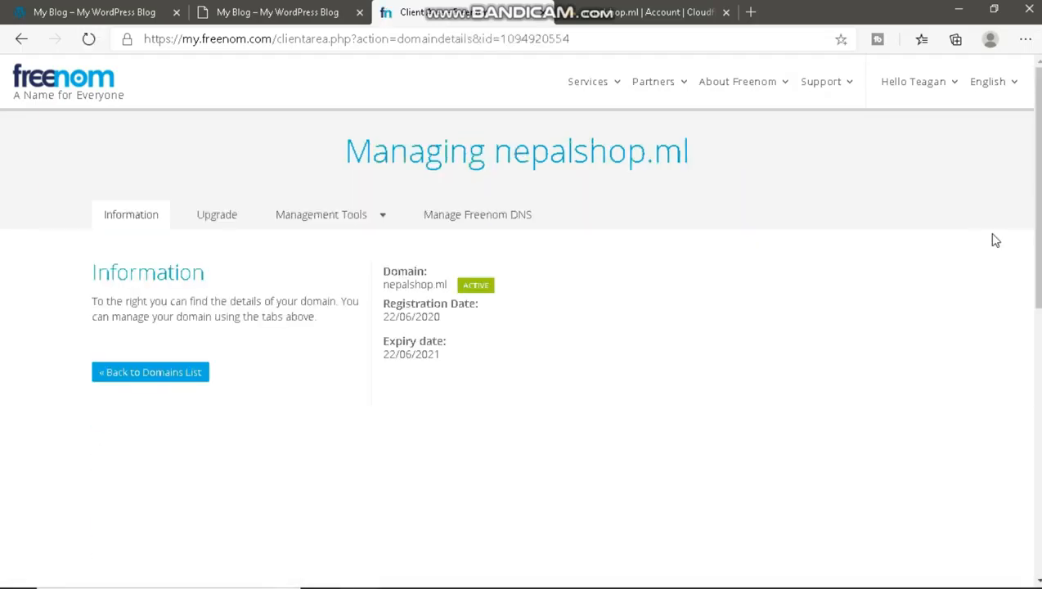
{"action": "left_click", "coordinate": [342, 218]}
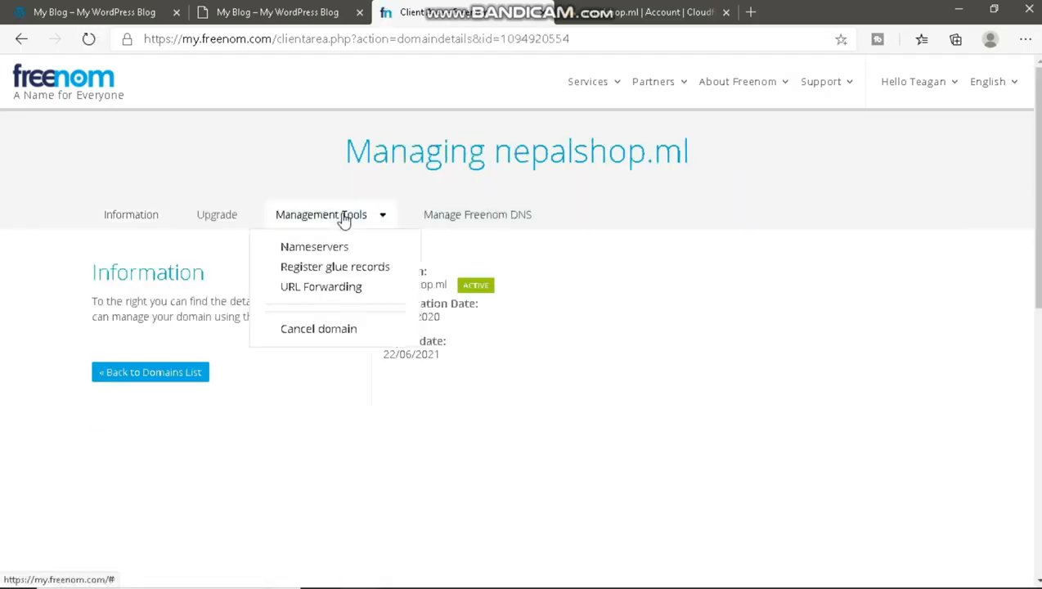
{"action": "left_click", "coordinate": [342, 258]}
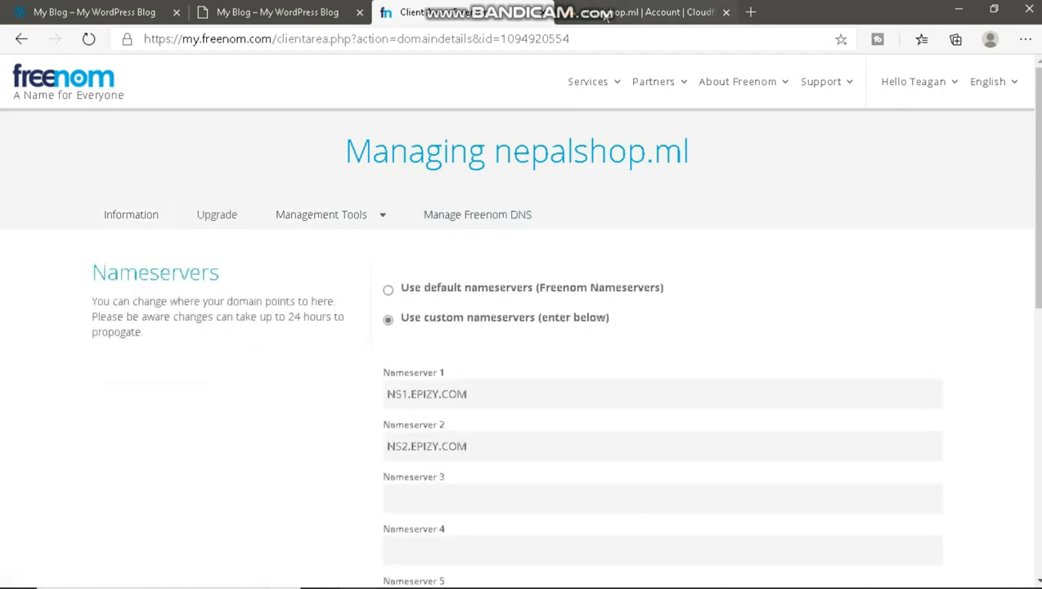
Step: Replace Nameserver 1 of nepalshop.ml in Freenom with Cloudflare's edna.ns.cloudflare.com
{"action": "key", "text": "ctrl+Tab"}
{"action": "left_click_drag", "start_coordinate": [305, 487], "coordinate": [181, 489]}
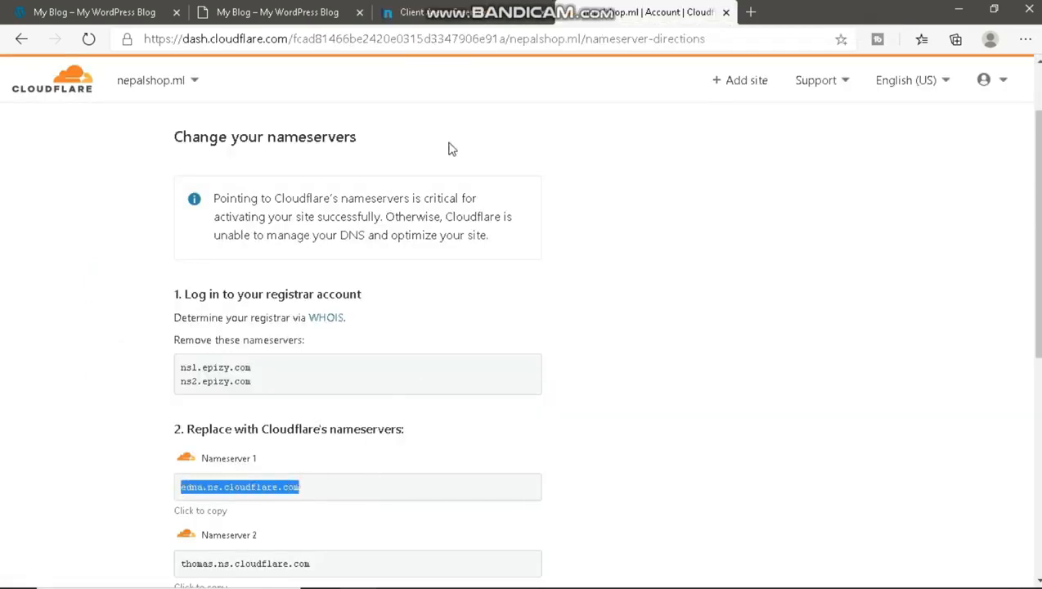
{"action": "left_click", "coordinate": [452, 6]}
{"action": "left_click", "coordinate": [536, 400]}
{"action": "key", "text": "ctrl+a"}
{"action": "key", "text": "ctrl+v"}
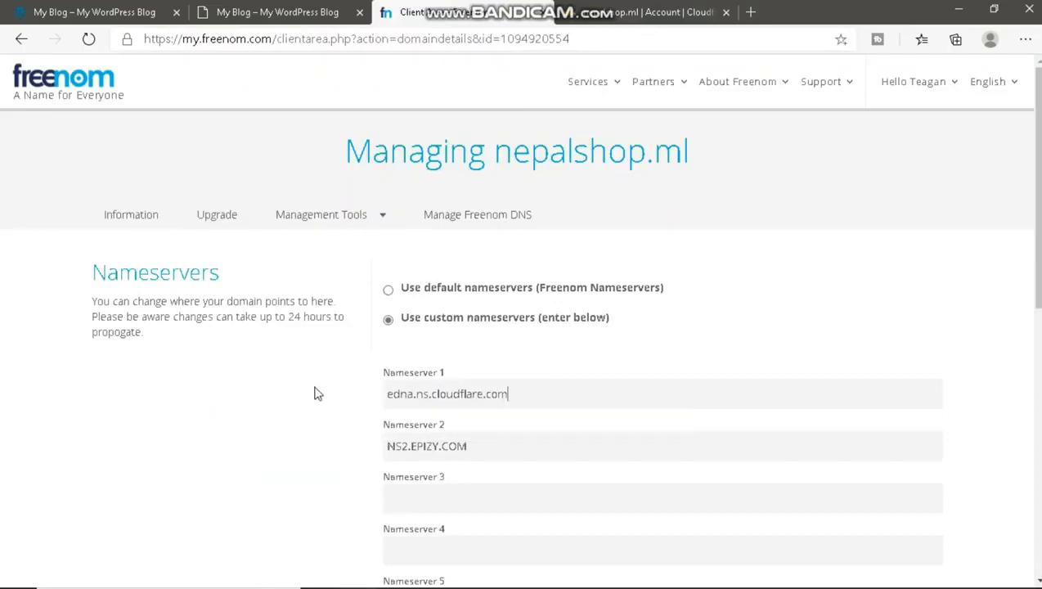
Step: Replace Nameserver 2 of nepalshop.ml in Freenom with Cloudflare's thomas.ns.cloudflare.com
{"action": "key", "text": "ctrl+Tab"}
{"action": "scroll", "coordinate": [423, 403], "scroll_direction": "down", "scroll_amount": 3}
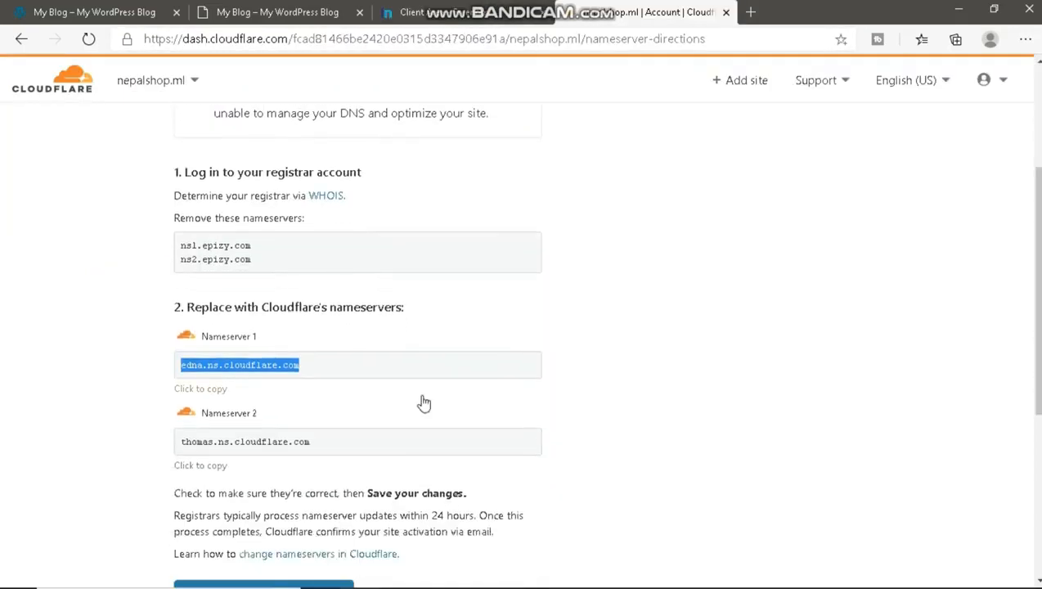
{"action": "left_click_drag", "start_coordinate": [317, 453], "coordinate": [173, 452]}
{"action": "key", "text": "ctrl+c"}
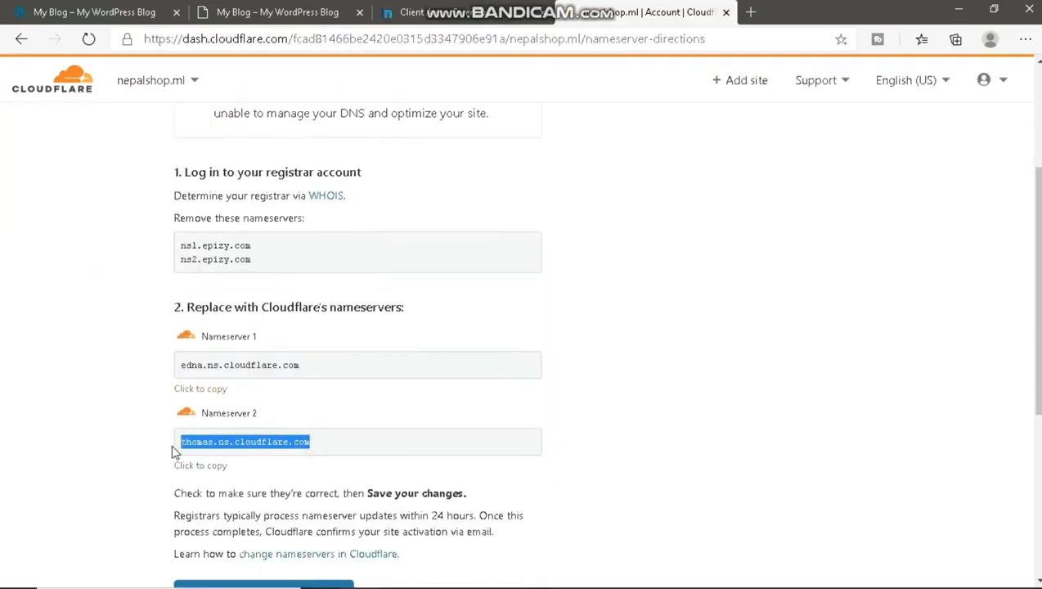
{"action": "key", "text": "ctrl+Tab"}
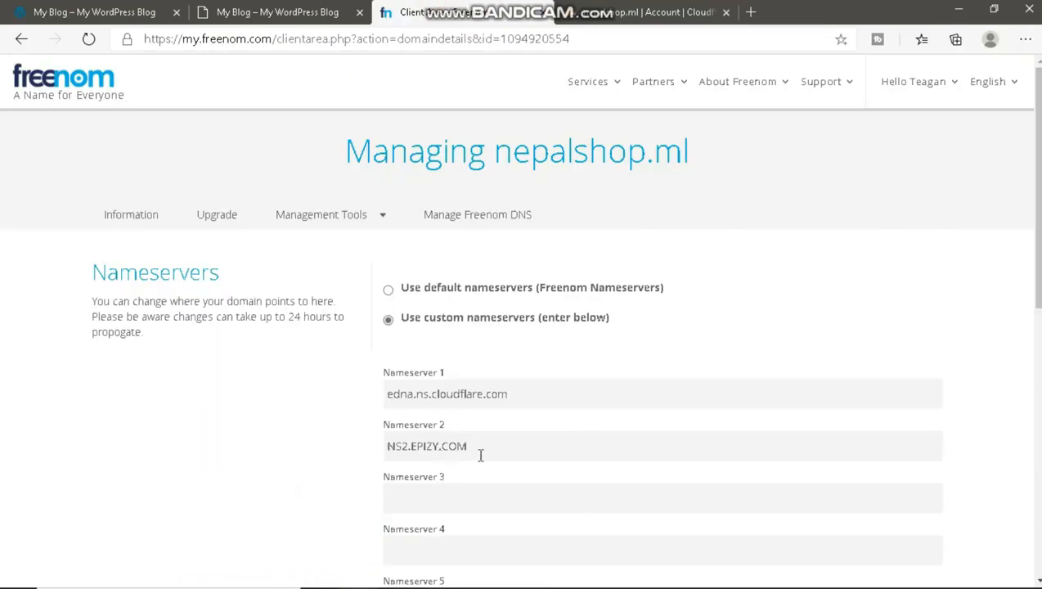
{"action": "left_click", "coordinate": [481, 456]}
{"action": "key", "text": "ctrl+a"}
{"action": "key", "text": "ctrl+v"}
Step: Save the changed nameservers in Freenom and have Cloudflare check them
{"action": "scroll", "coordinate": [526, 421], "scroll_direction": "down", "scroll_amount": 4}
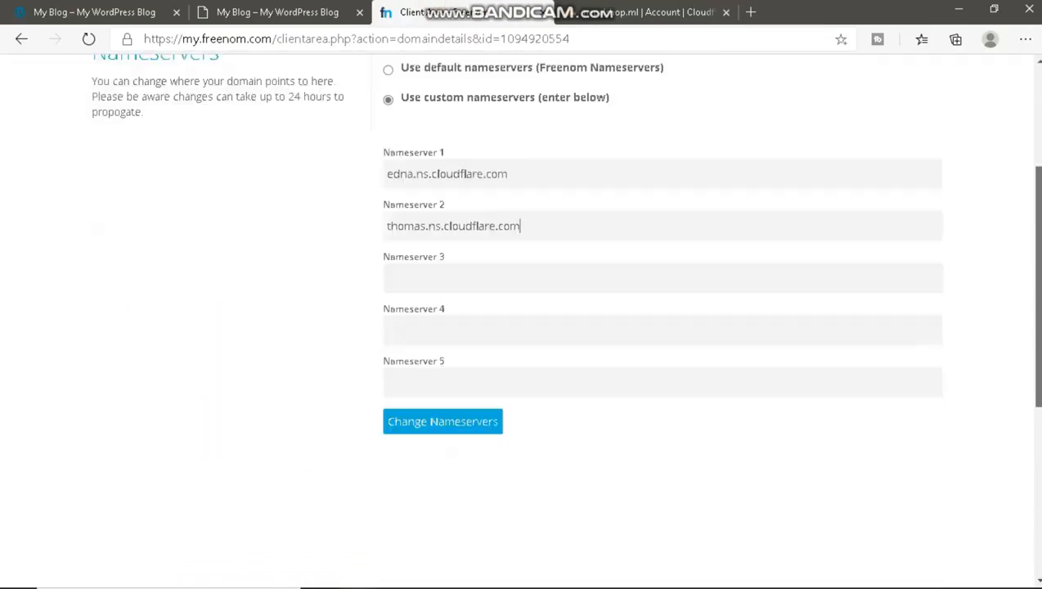
{"action": "left_click", "coordinate": [437, 332]}
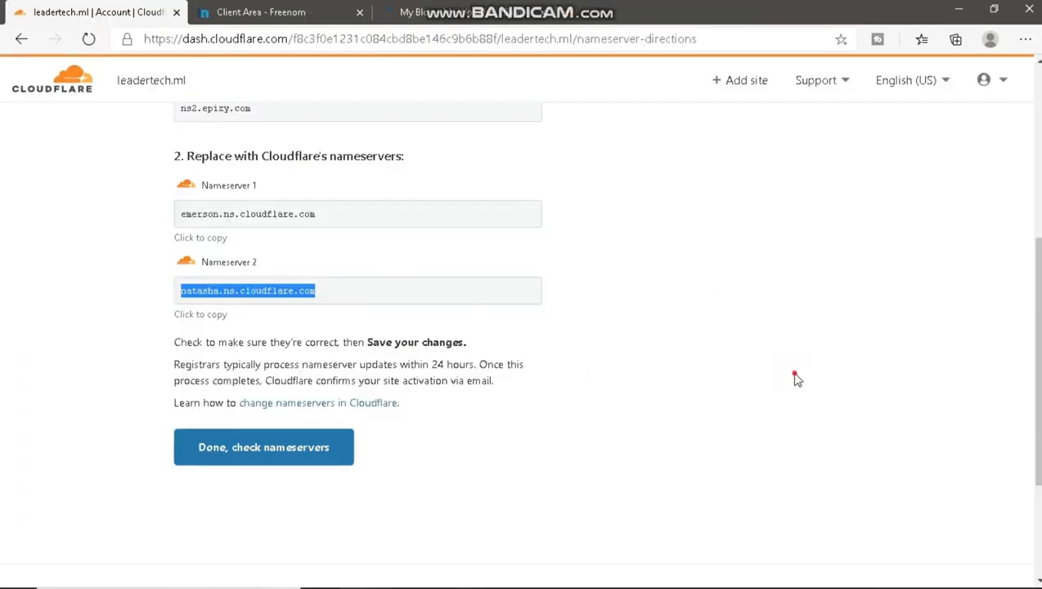
{"action": "left_click", "coordinate": [294, 462]}
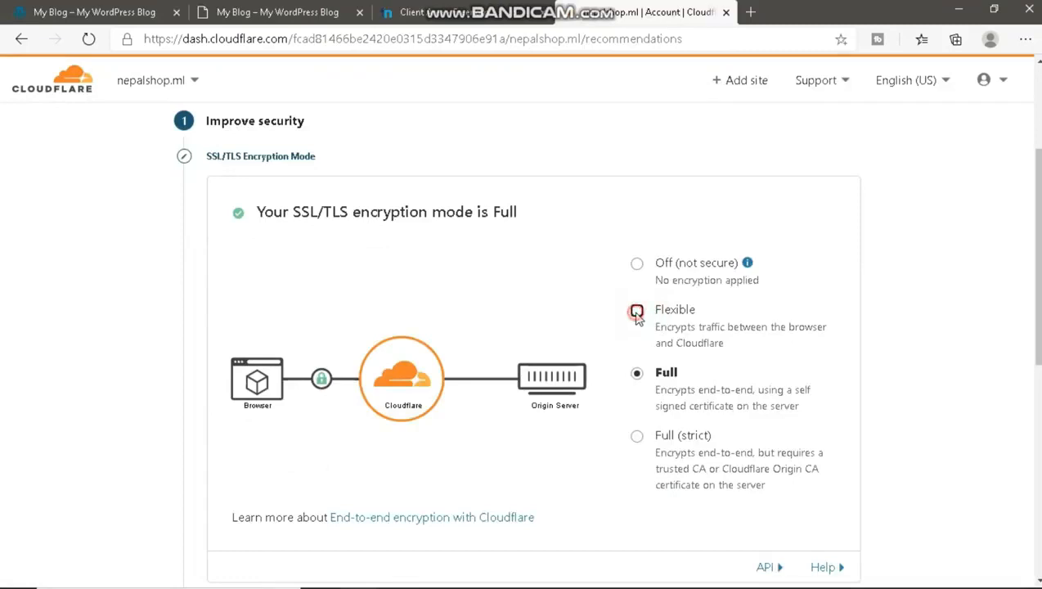
Step: Set the SSL/TLS encryption mode of nepalshop.ml to Flexible and save it
{"action": "left_click", "coordinate": [637, 327]}
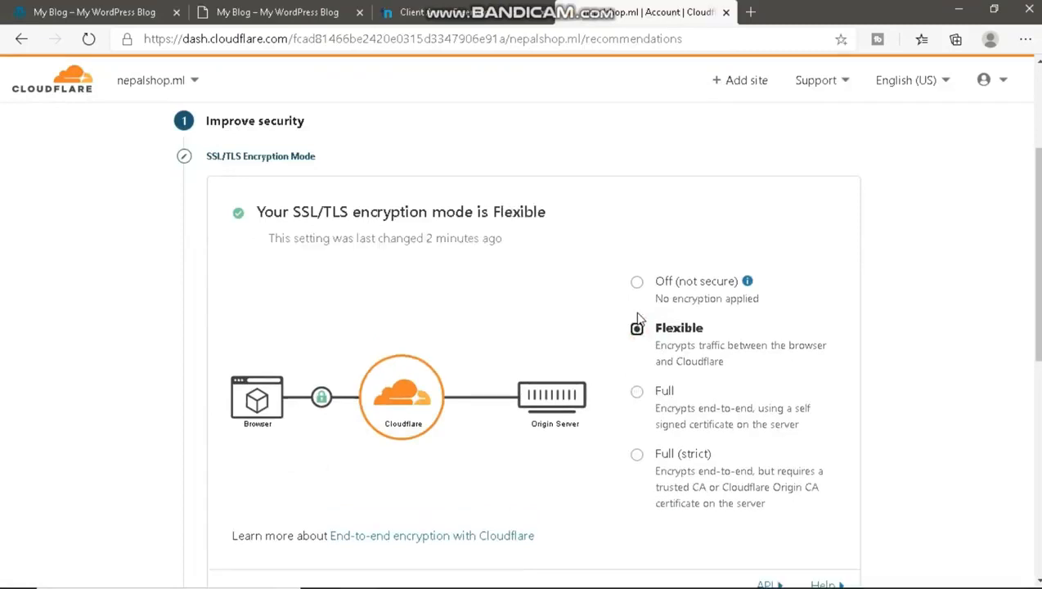
{"action": "scroll", "coordinate": [637, 319], "scroll_direction": "down", "scroll_amount": 1}
{"action": "scroll", "coordinate": [637, 319], "scroll_direction": "down", "scroll_amount": 1}
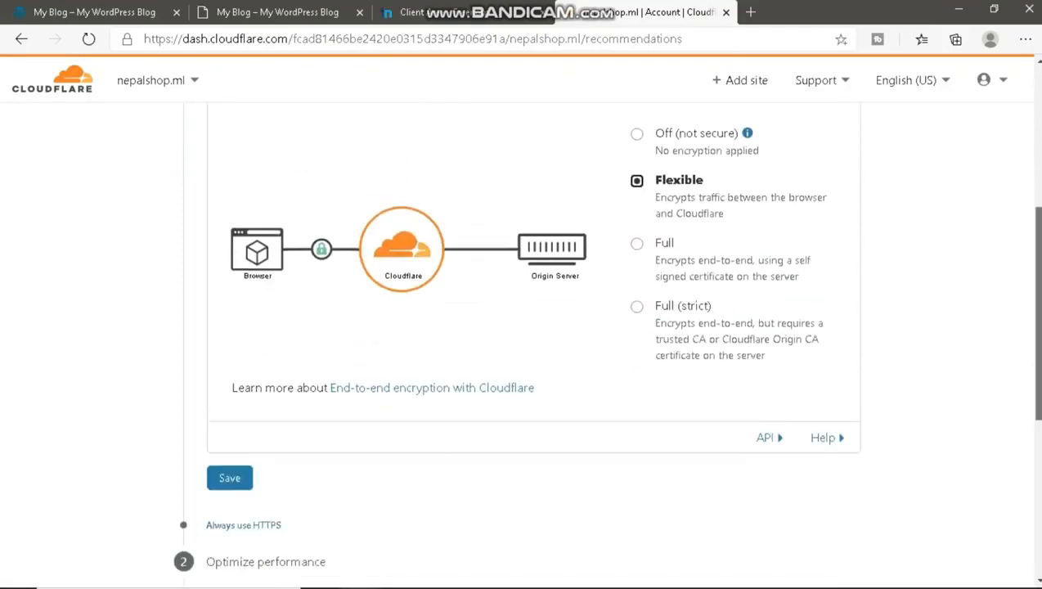
{"action": "scroll", "coordinate": [604, 334], "scroll_direction": "down", "scroll_amount": 2}
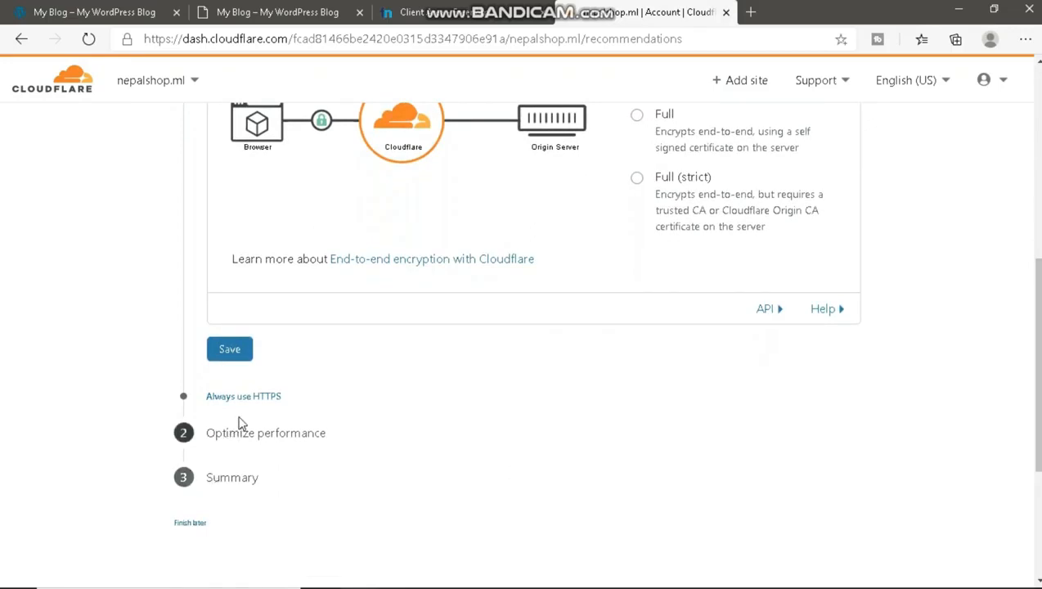
{"action": "left_click", "coordinate": [230, 361]}
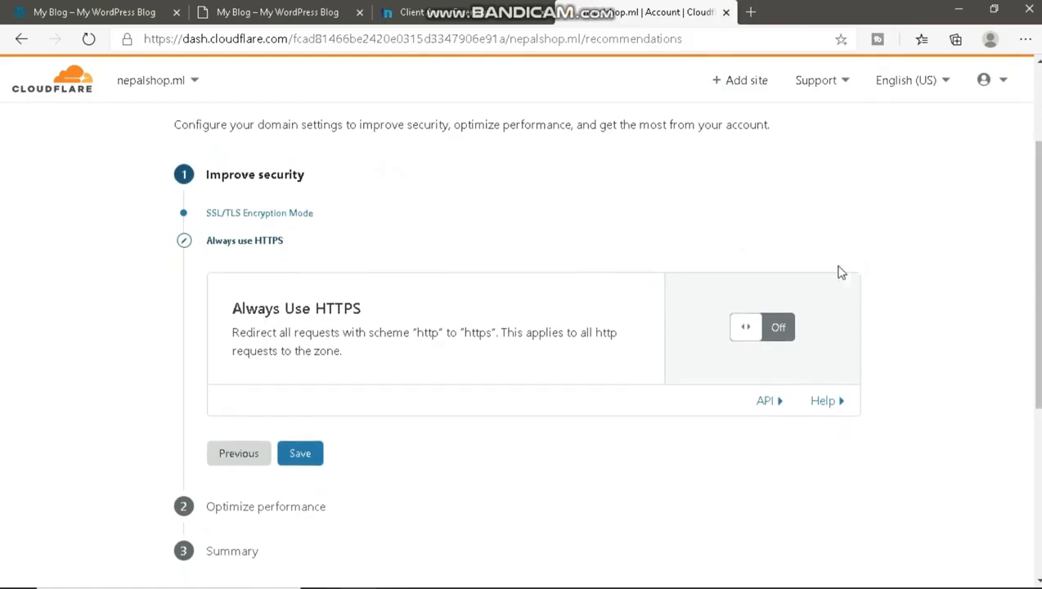
Step: Turn on Always Use HTTPS, save the Auto Minify and Brotli settings as they are, and finish Cloudflare's recommendations
{"action": "left_click", "coordinate": [778, 335]}
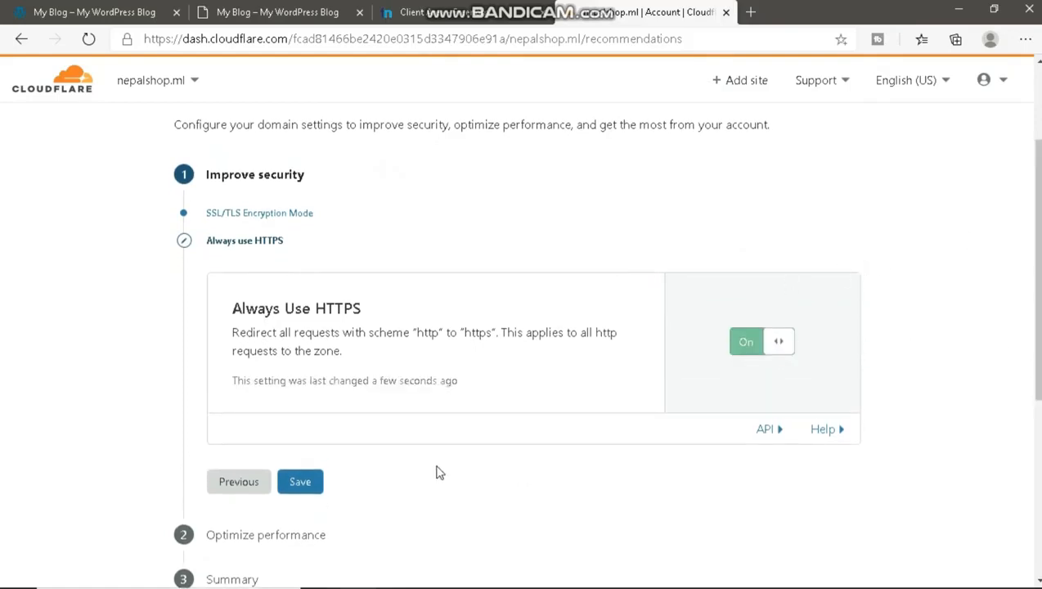
{"action": "left_click", "coordinate": [301, 483]}
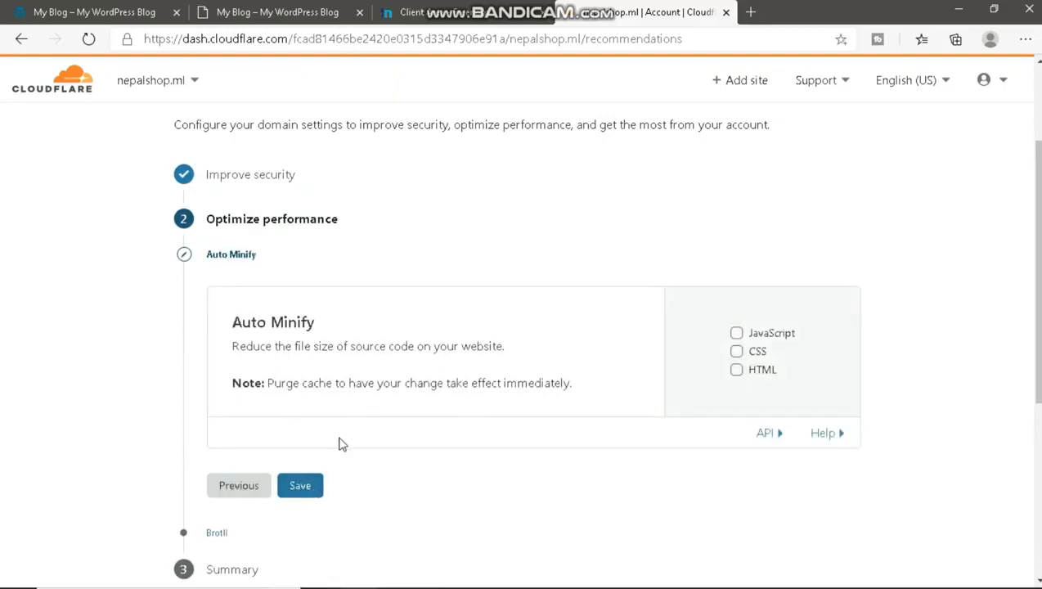
{"action": "left_click", "coordinate": [318, 494]}
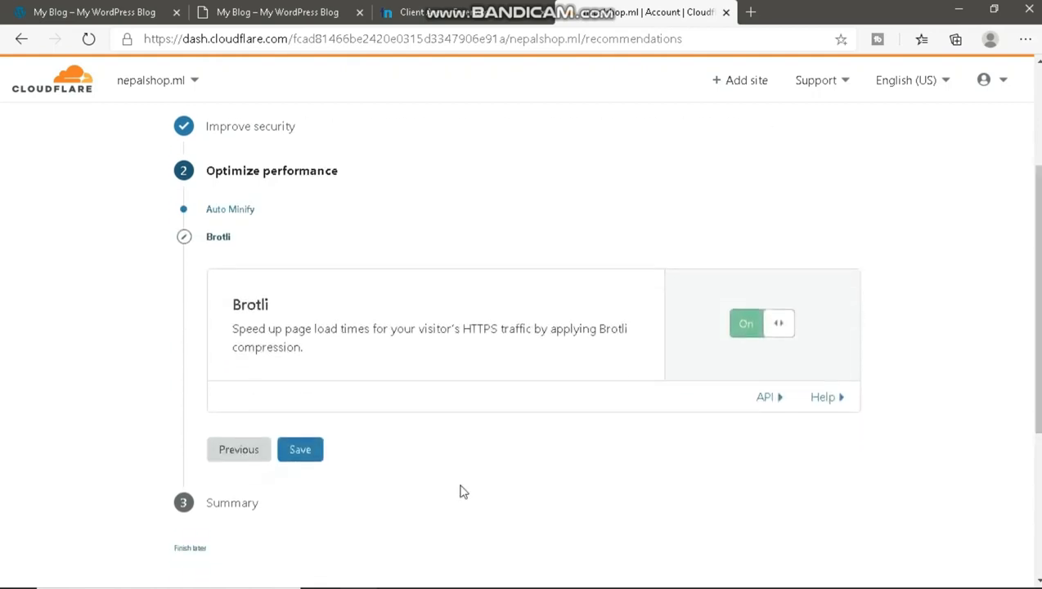
{"action": "left_click", "coordinate": [302, 451]}
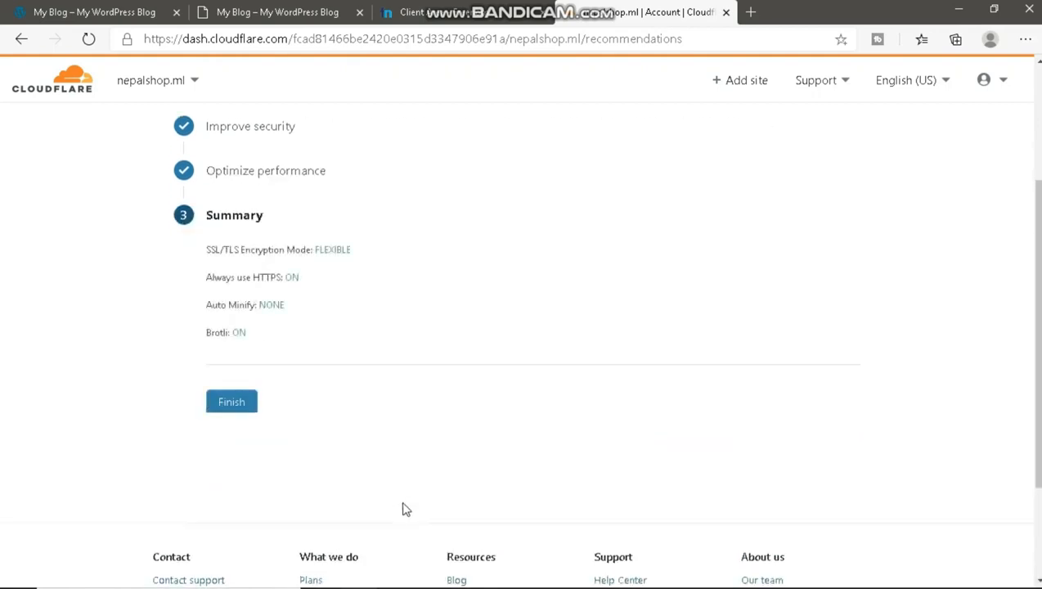
{"action": "left_click", "coordinate": [230, 402]}
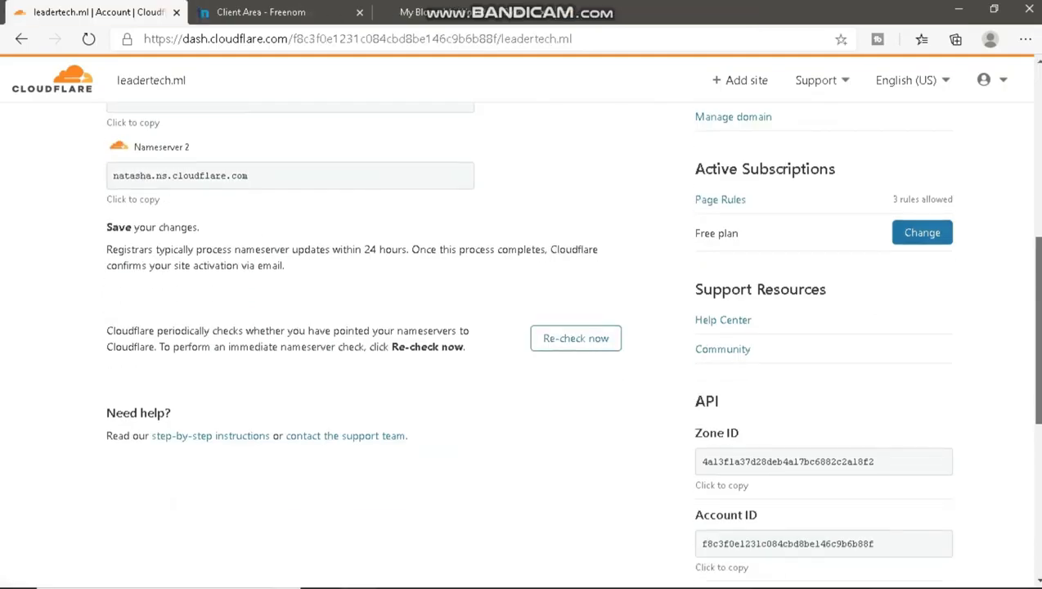
Step: Request an immediate nameserver re-check for leadertech.ml in Cloudflare and read the response
{"action": "scroll", "coordinate": [714, 320], "scroll_direction": "down", "scroll_amount": 1}
{"action": "left_click", "coordinate": [573, 274]}
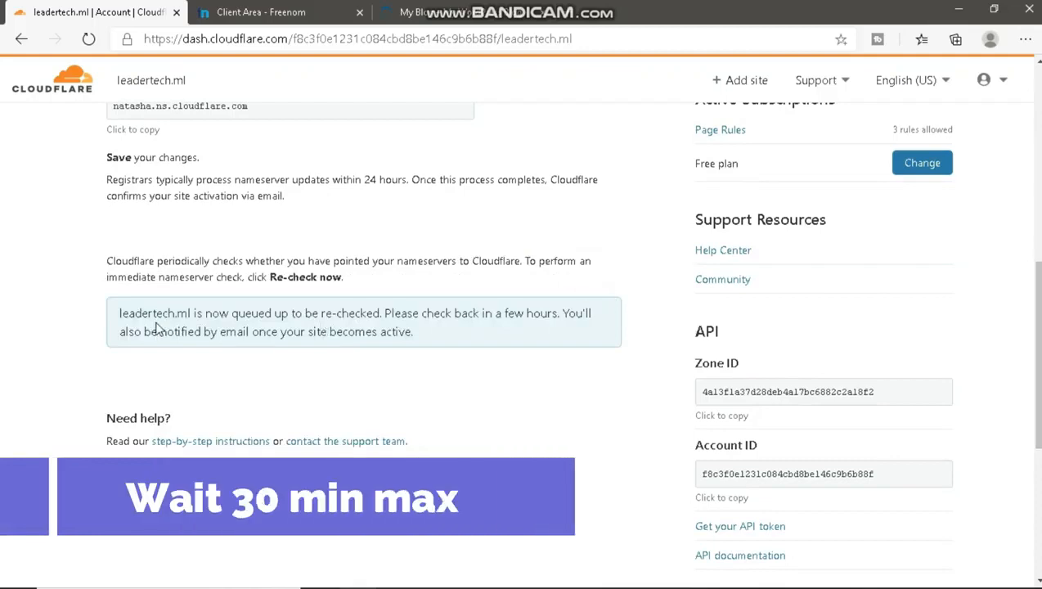
{"action": "left_click_drag", "start_coordinate": [119, 314], "coordinate": [434, 346]}
{"action": "left_click", "coordinate": [434, 336]}
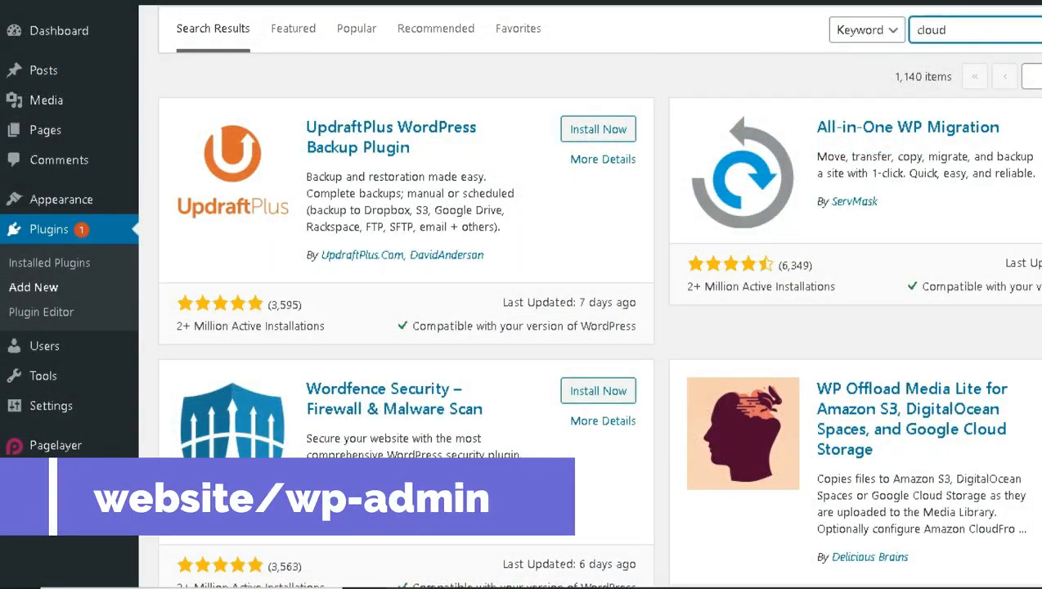
Step: Search the WordPress plugin directory for cloudflare, and install and activate the Cloudflare plugin
{"action": "type", "text": "fl"}
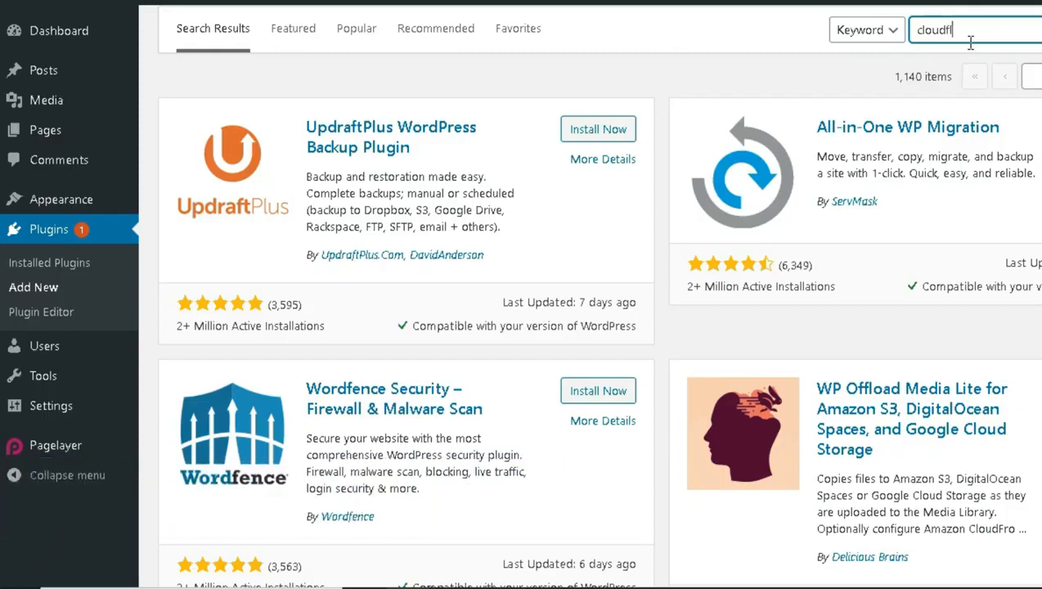
{"action": "type", "text": "are"}
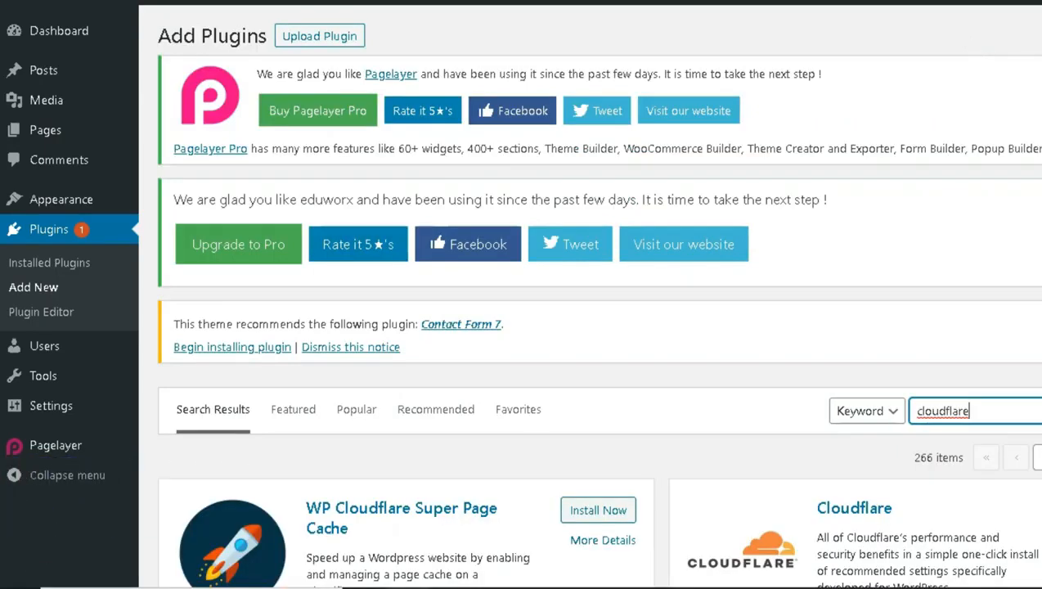
{"action": "scroll", "coordinate": [600, 327], "scroll_direction": "down", "scroll_amount": 4}
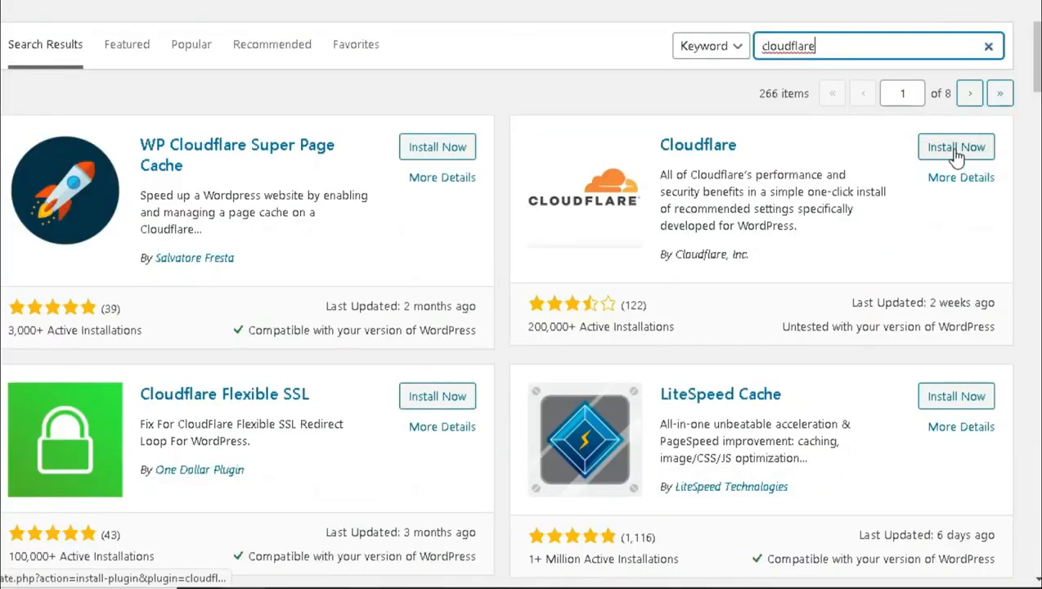
{"action": "left_click", "coordinate": [955, 151]}
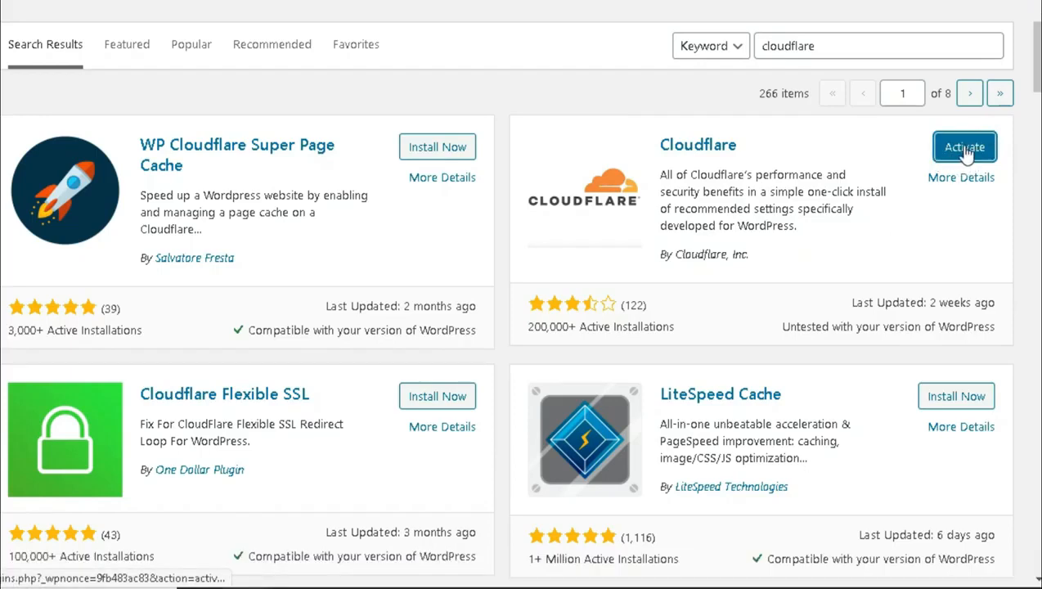
{"action": "left_click", "coordinate": [966, 147]}
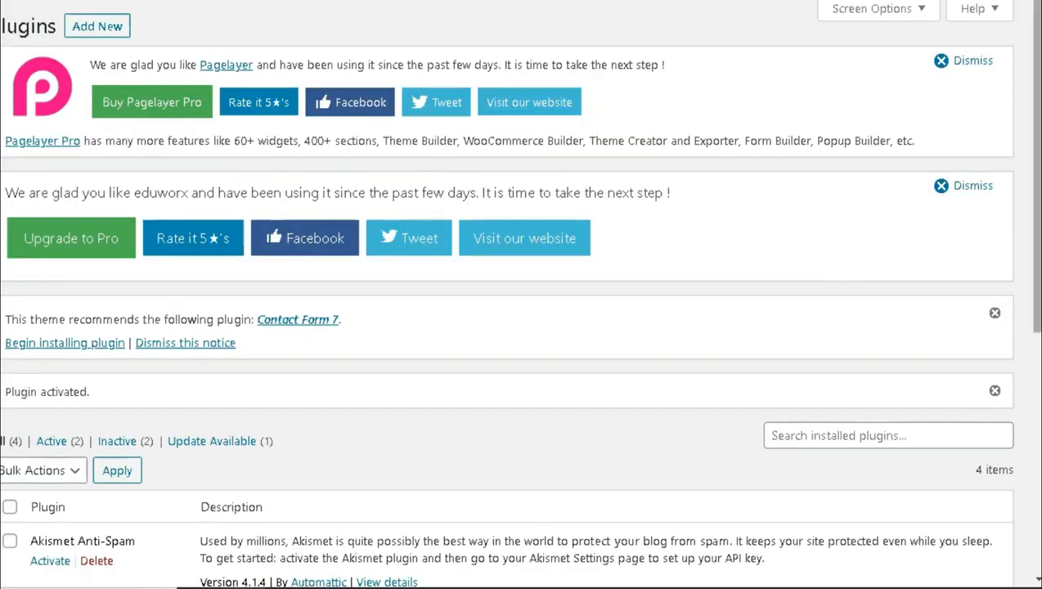
Step: Delete the Akismet Anti-Spam plugin and its data from the installed WordPress plugins
{"action": "scroll", "coordinate": [325, 403], "scroll_direction": "down", "scroll_amount": 3}
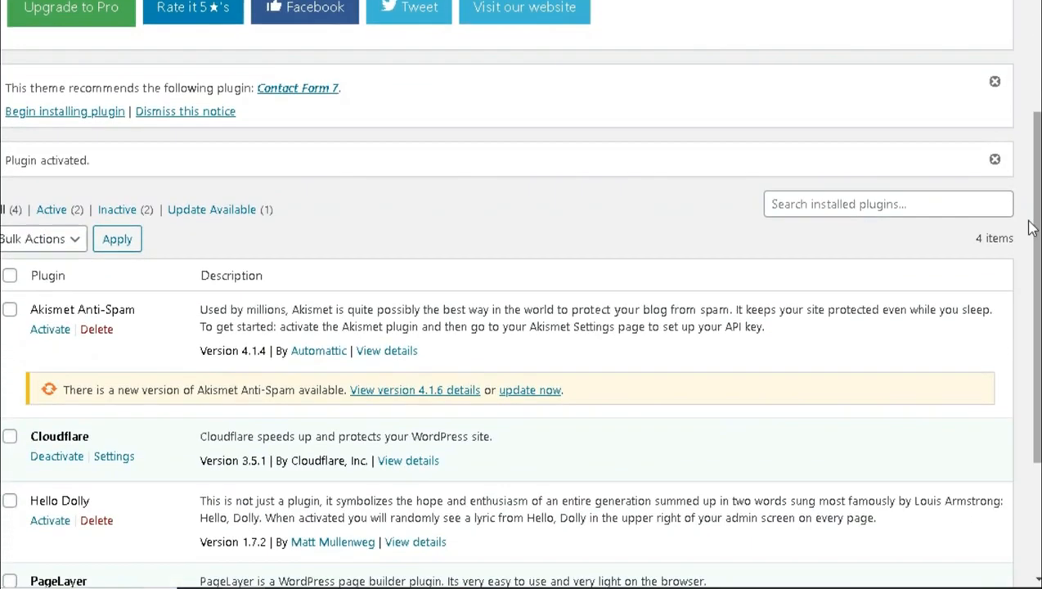
{"action": "left_click", "coordinate": [96, 331]}
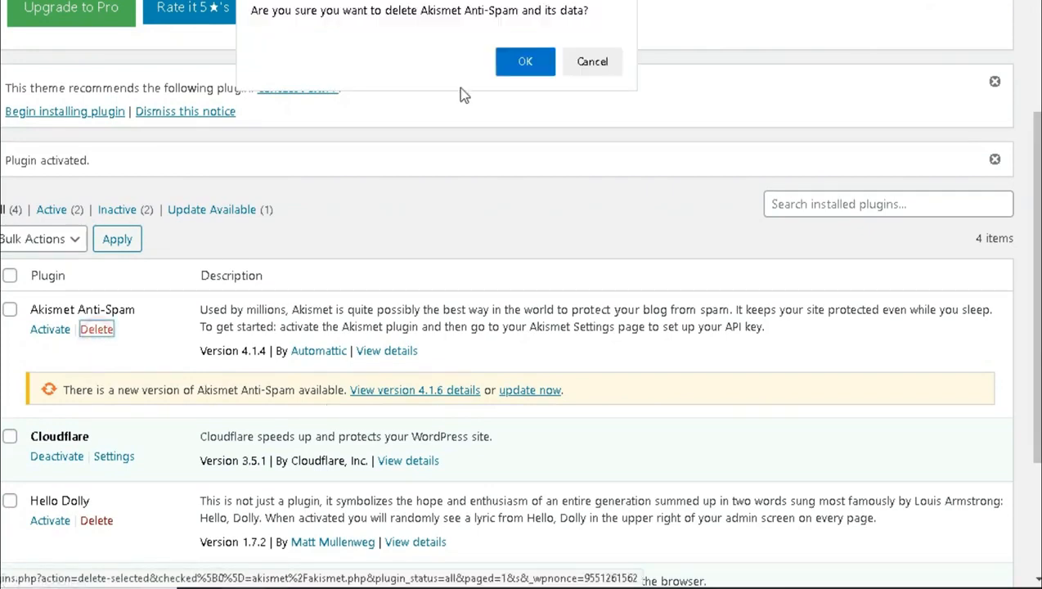
{"action": "left_click", "coordinate": [515, 63]}
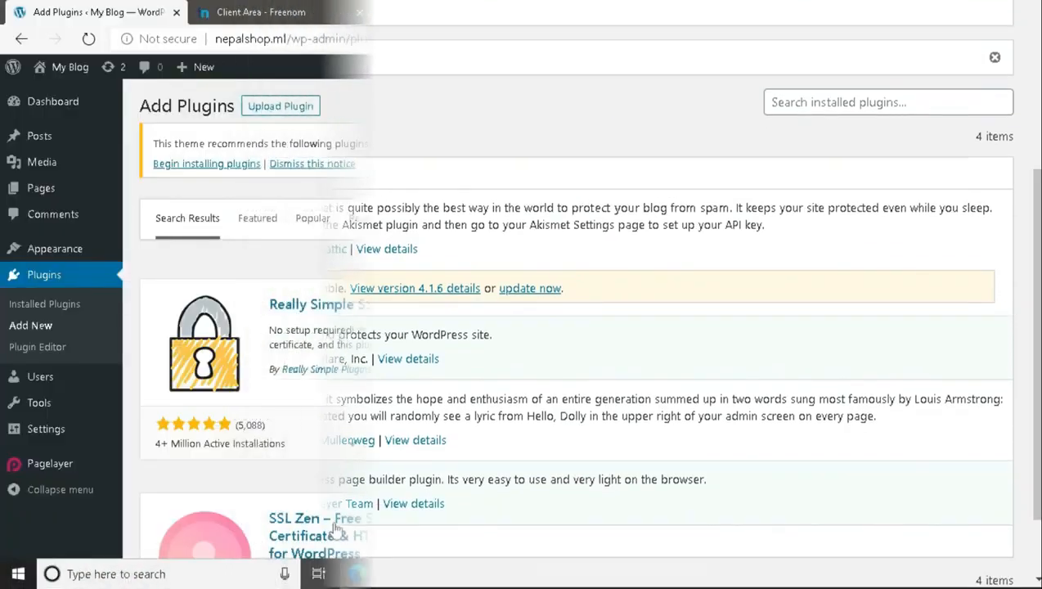
Step: Install and activate the Really Simple SSL plugin on nepalshop.ml
{"action": "left_click", "coordinate": [533, 312]}
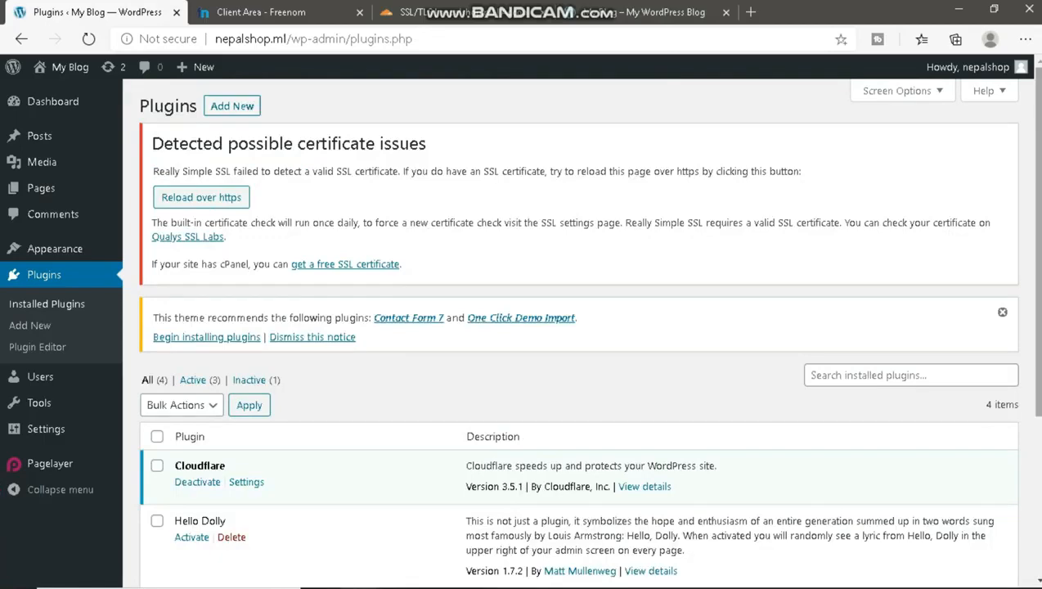
Step: Check the connection security information of the nepalshop.ml site and return to the WordPress Plugins page
{"action": "left_click", "coordinate": [670, 12]}
{"action": "left_click", "coordinate": [172, 41]}
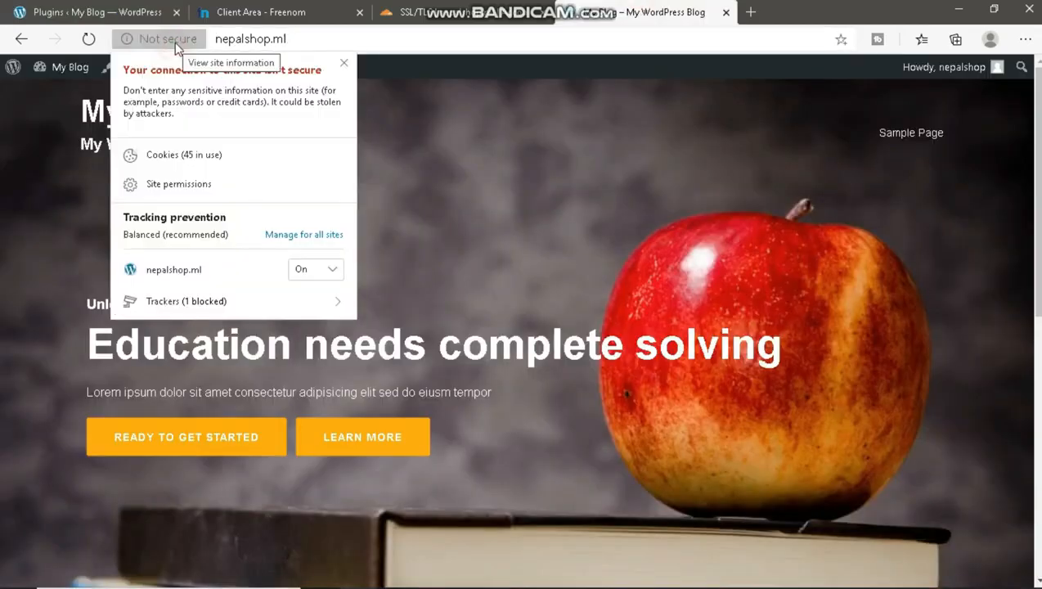
{"action": "left_click", "coordinate": [172, 41]}
{"action": "left_click", "coordinate": [176, 42]}
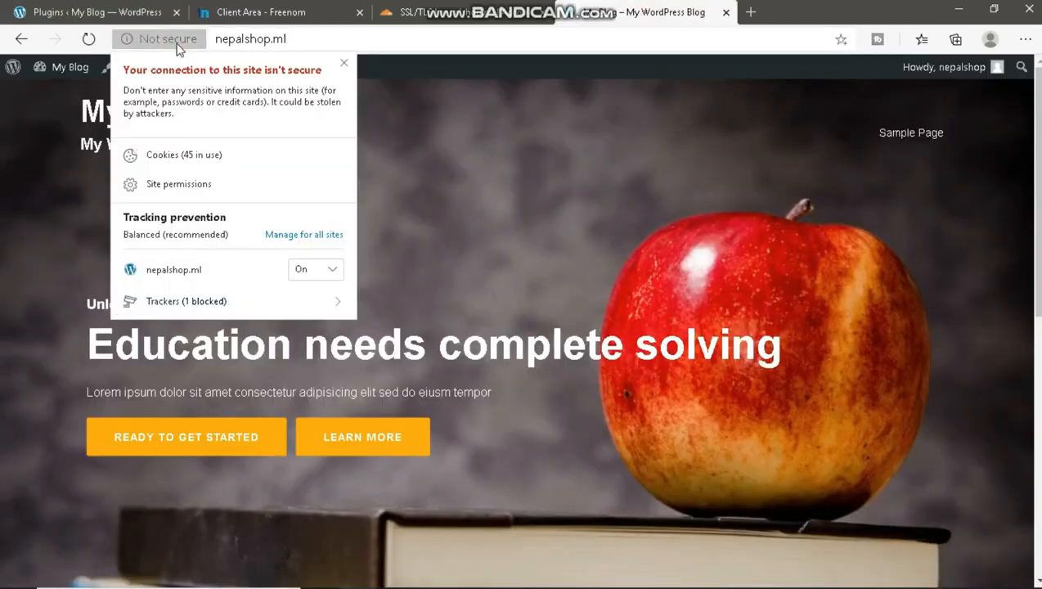
{"action": "left_click", "coordinate": [48, 8]}
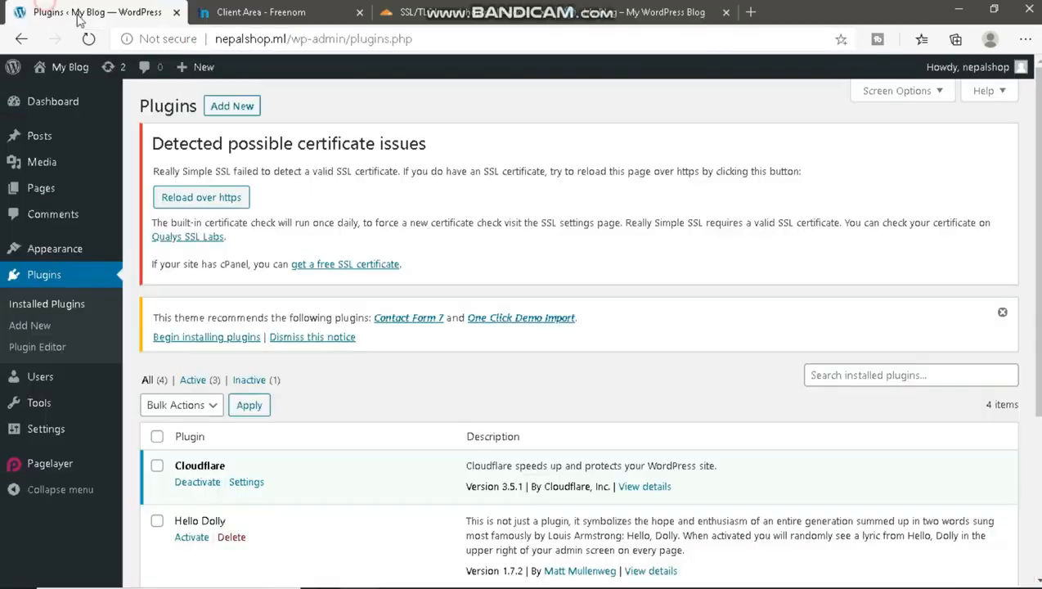
Step: Try to reload the nepalshop.ml Plugins page over https and refresh it
{"action": "left_click", "coordinate": [233, 199]}
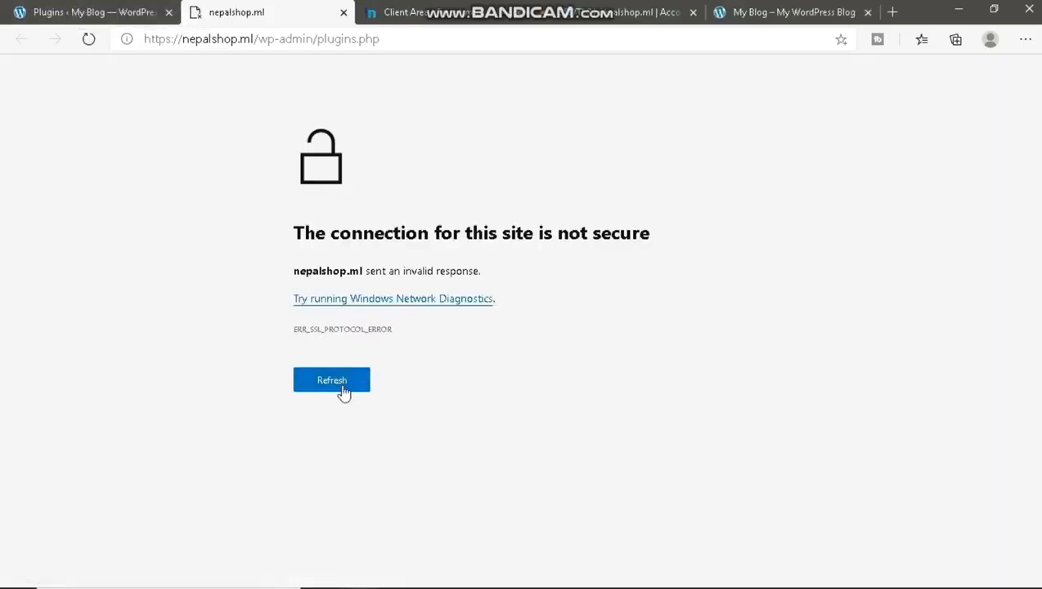
{"action": "left_click", "coordinate": [338, 386]}
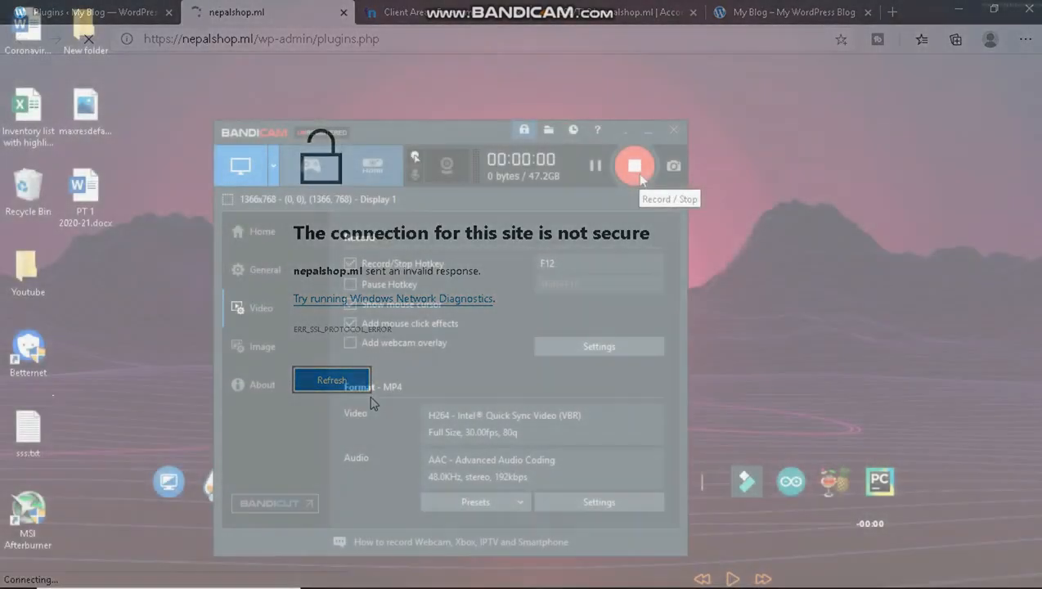
{"action": "left_click", "coordinate": [647, 133]}
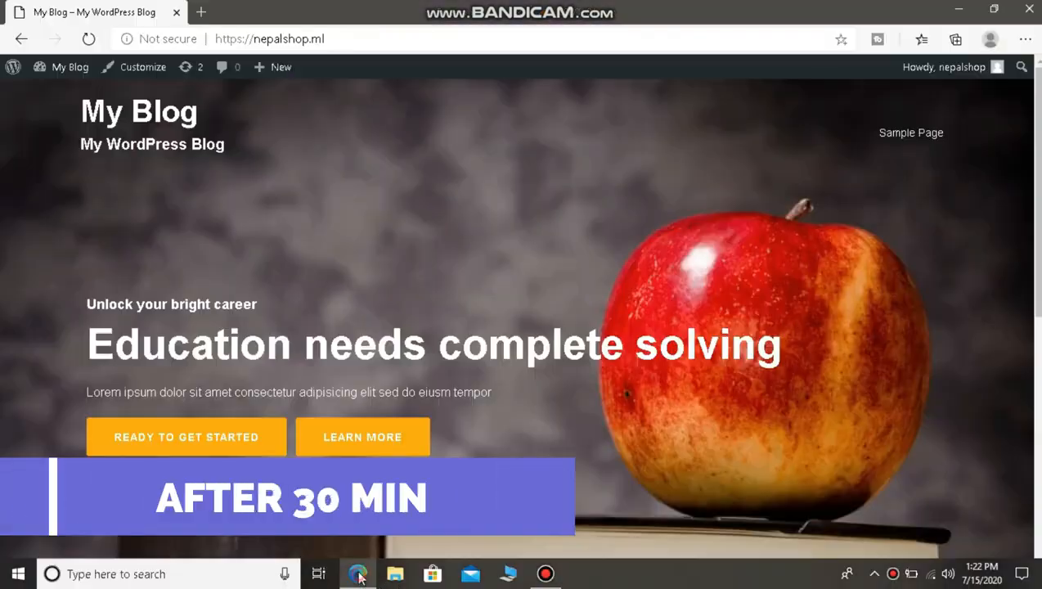
{"action": "left_click", "coordinate": [163, 39]}
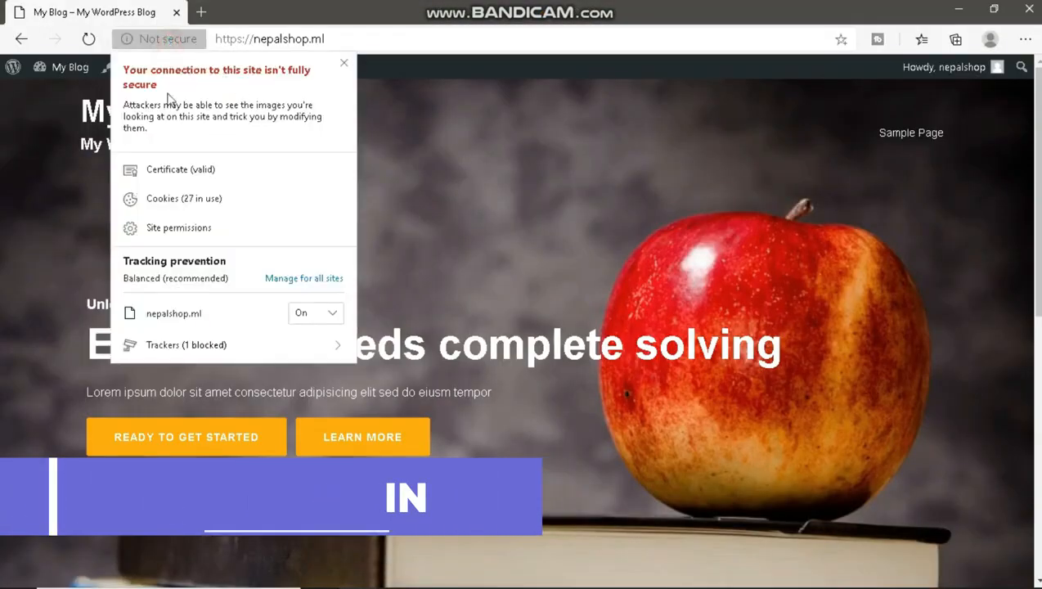
{"action": "left_click", "coordinate": [465, 200]}
Step: Open the WordPress dashboard at nepalshop.ml/wp-admin in a new browser tab
{"action": "left_click", "coordinate": [202, 12]}
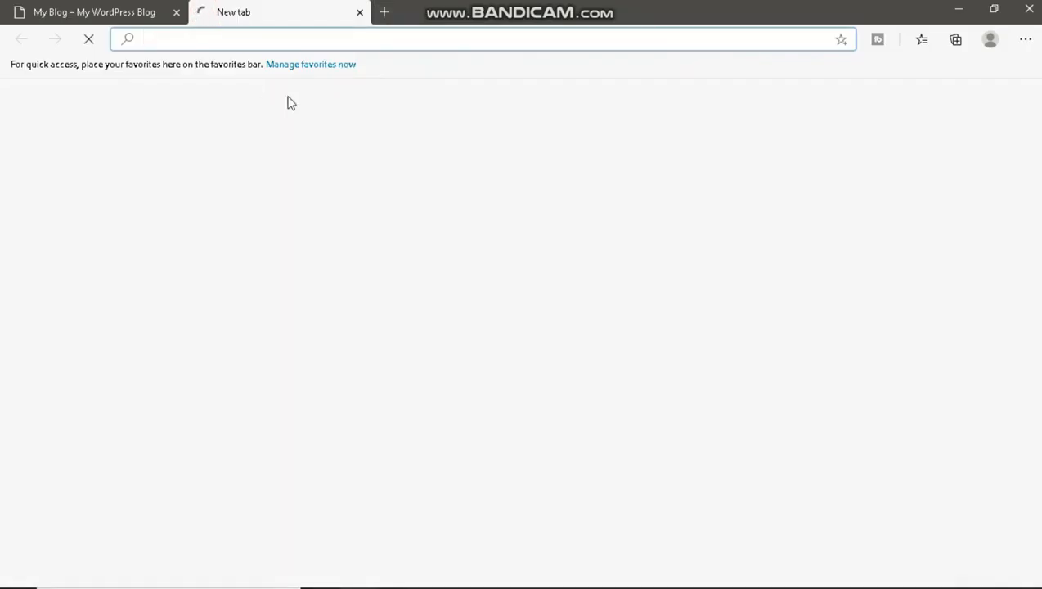
{"action": "type", "text": "i"}
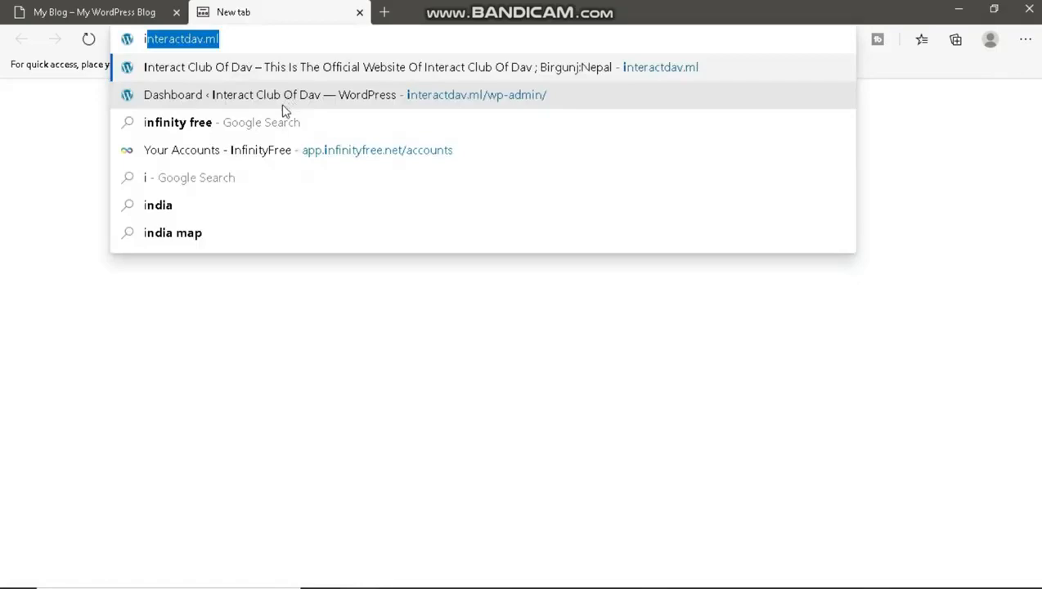
{"action": "key", "text": "BackSpace"}
{"action": "key", "text": "BackSpace"}
{"action": "type", "text": "nepalshop"}
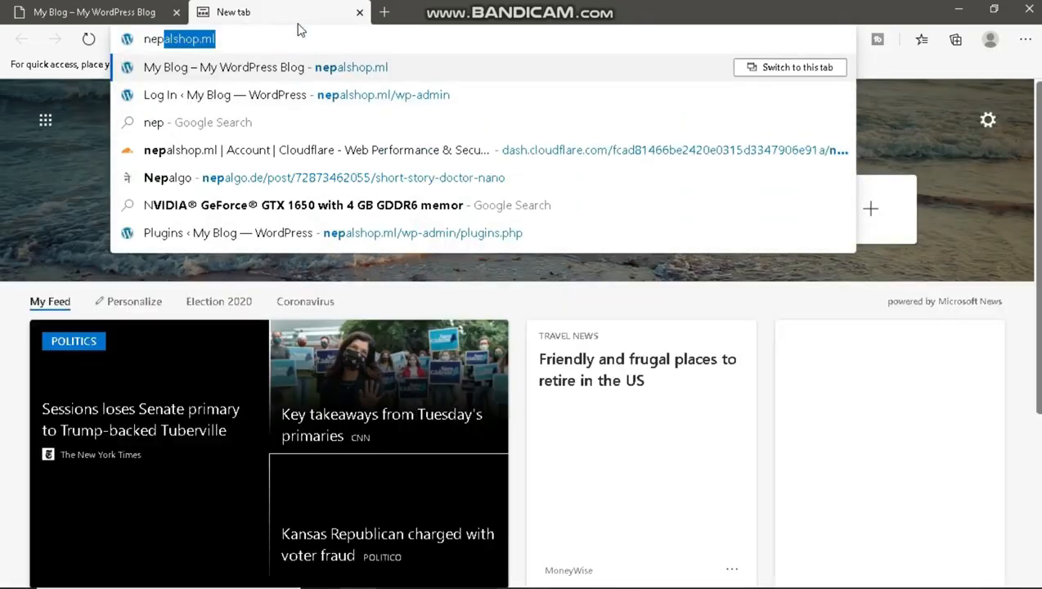
{"action": "left_click", "coordinate": [330, 95]}
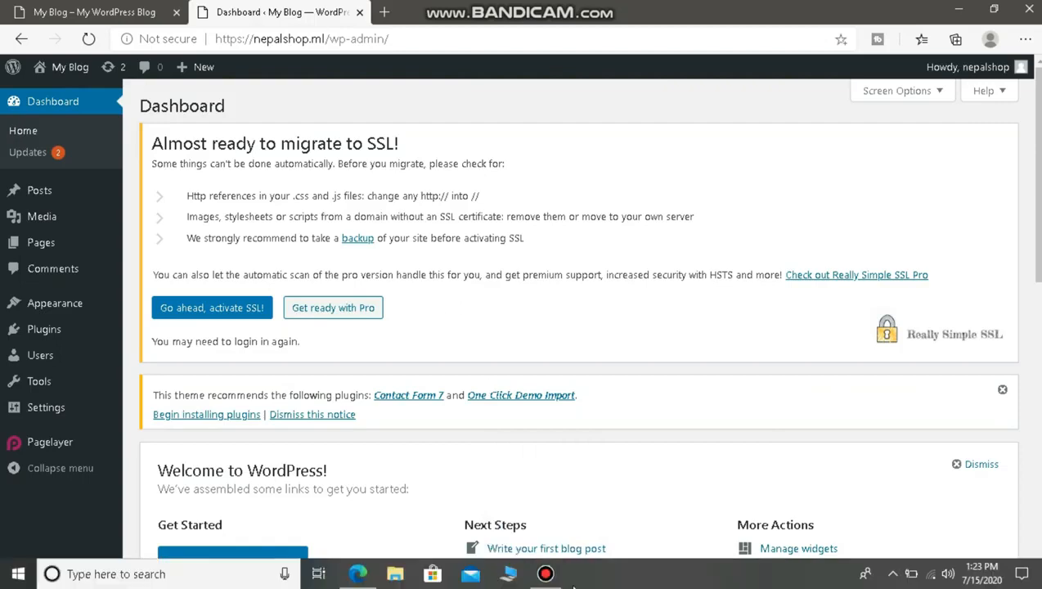
{"action": "left_click", "coordinate": [556, 576]}
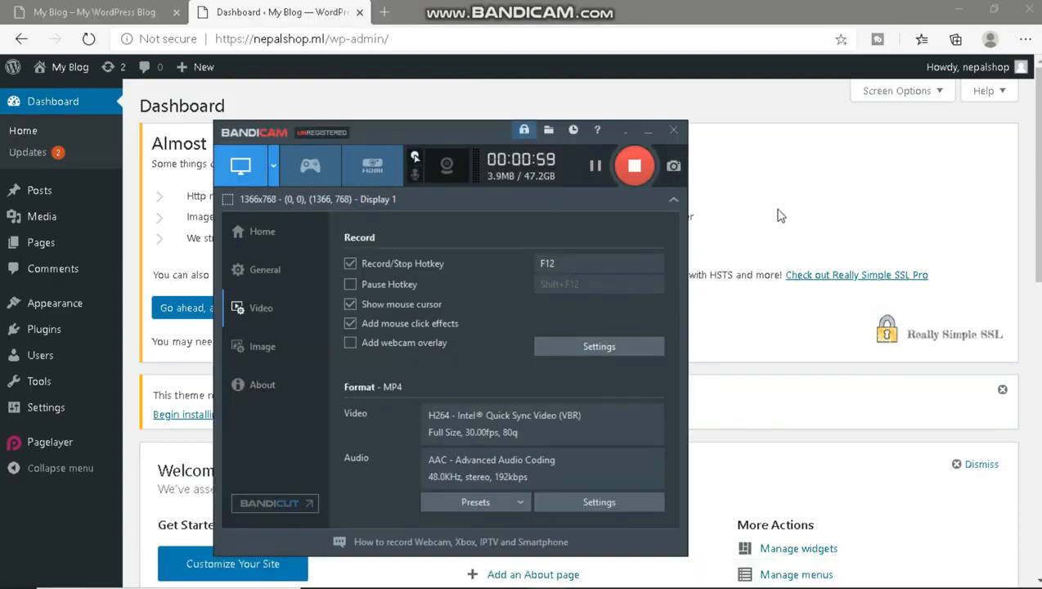
{"action": "left_click", "coordinate": [777, 214]}
Step: Activate SSL through the Really Simple SSL notice and log back in to WordPress with Remember Me enabled
{"action": "scroll", "coordinate": [781, 215], "scroll_direction": "down", "scroll_amount": 1}
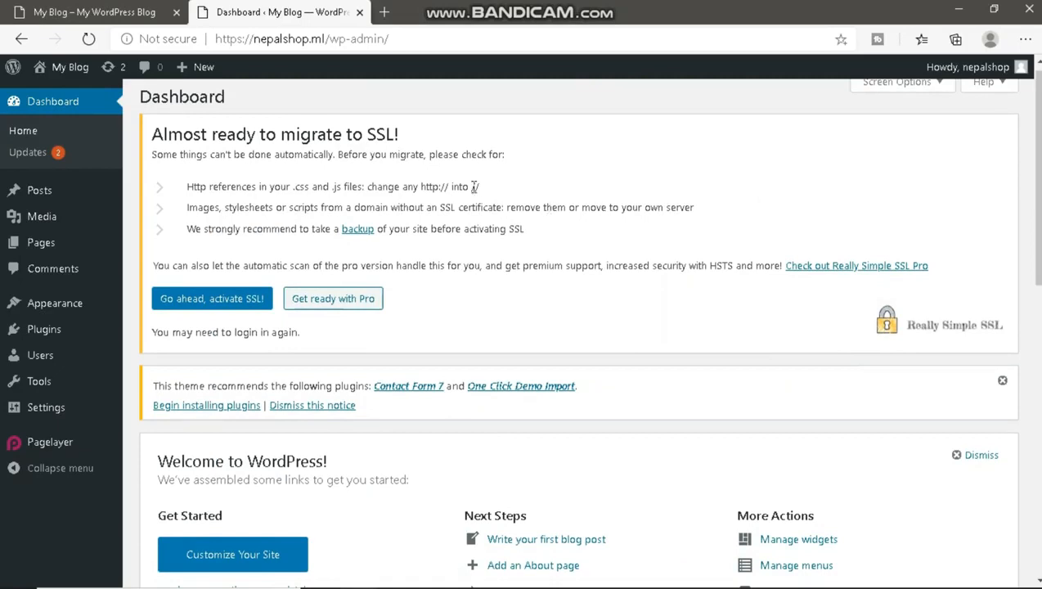
{"action": "left_click_drag", "start_coordinate": [443, 187], "coordinate": [483, 188]}
{"action": "left_click", "coordinate": [496, 187]}
{"action": "left_click", "coordinate": [215, 300]}
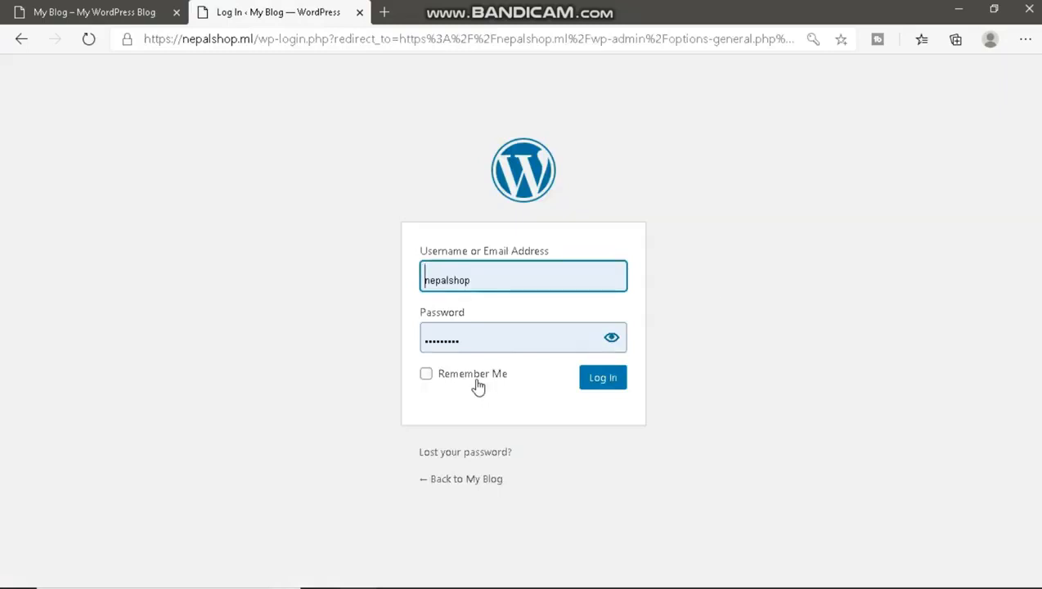
{"action": "left_click", "coordinate": [477, 380]}
{"action": "left_click", "coordinate": [602, 377]}
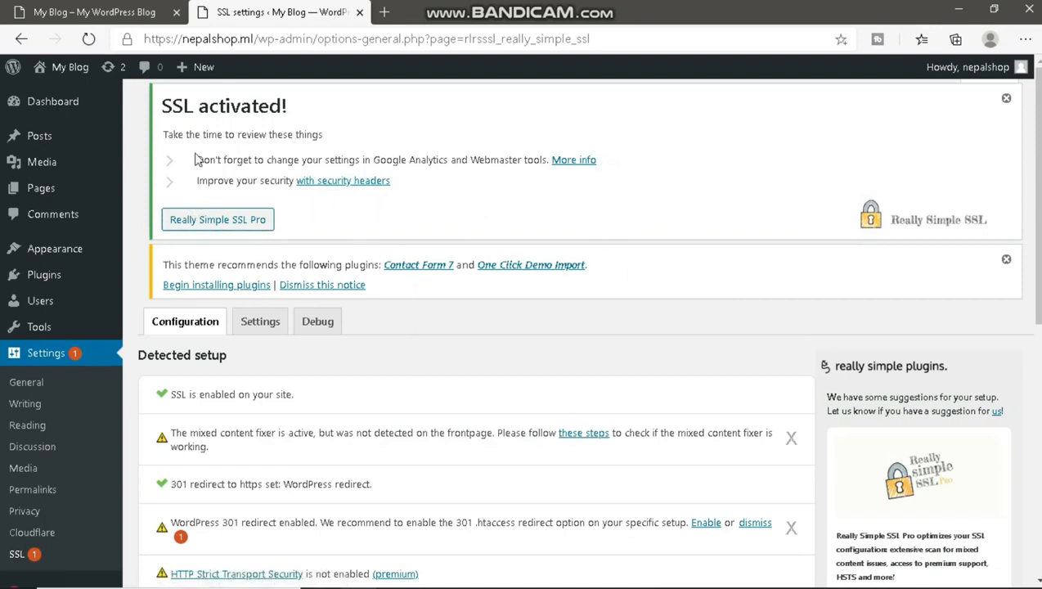
Step: Reload the nepalshop.ml homepage over https and open its connection security details
{"action": "left_click", "coordinate": [123, 7]}
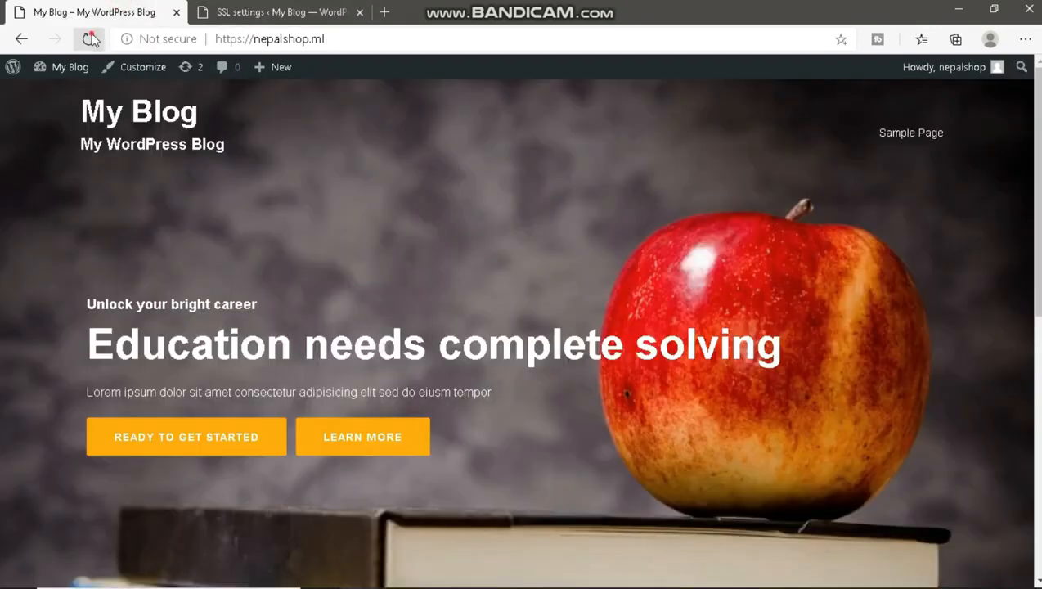
{"action": "left_click", "coordinate": [88, 38]}
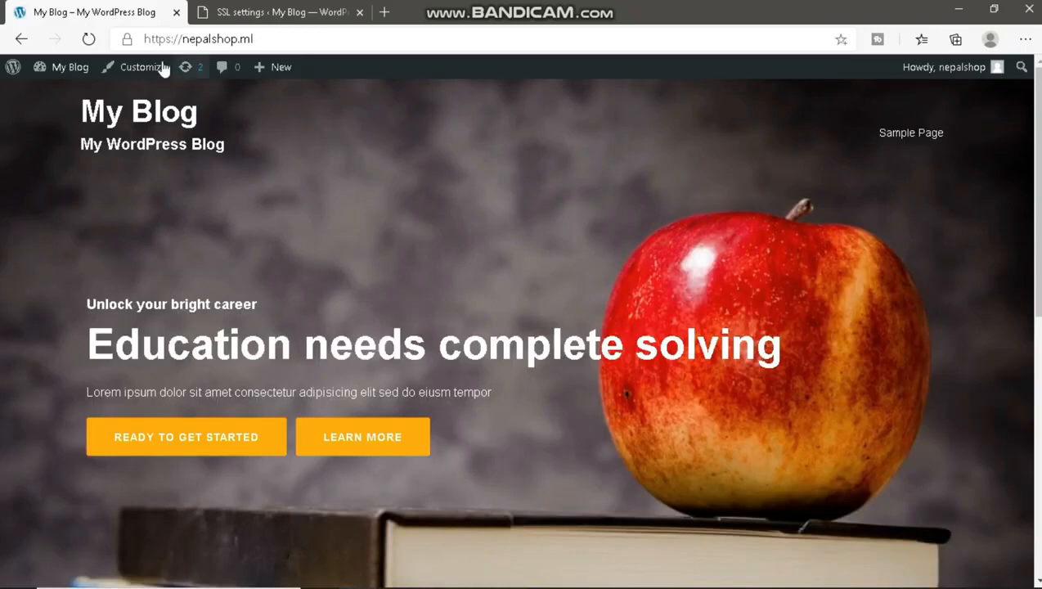
{"action": "left_click", "coordinate": [126, 40]}
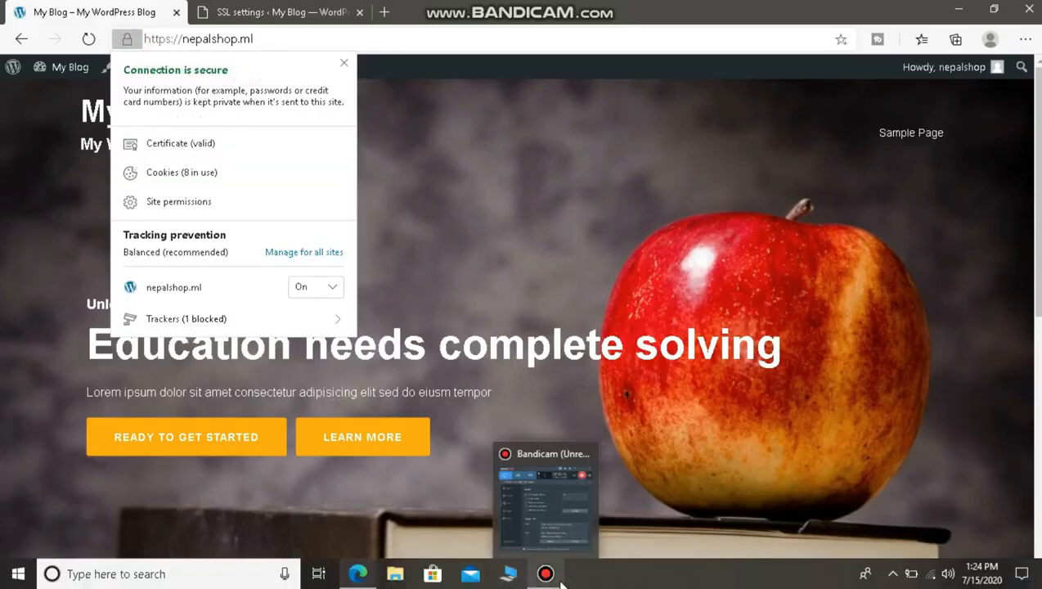
{"action": "left_click", "coordinate": [557, 581]}
{"action": "left_click", "coordinate": [627, 130]}
{"action": "left_click", "coordinate": [149, 38]}
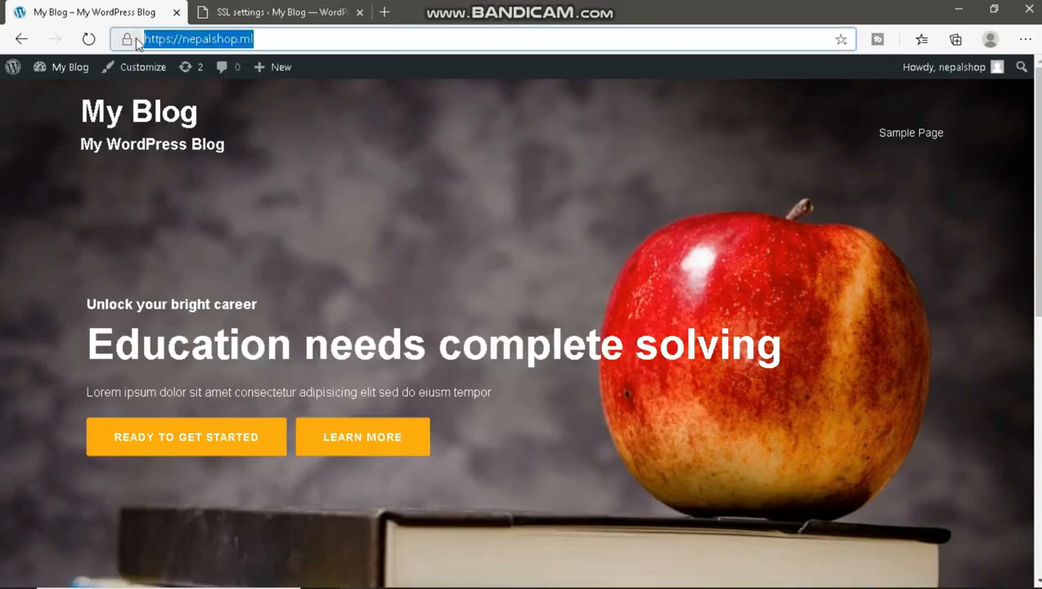
{"action": "left_click", "coordinate": [127, 39]}
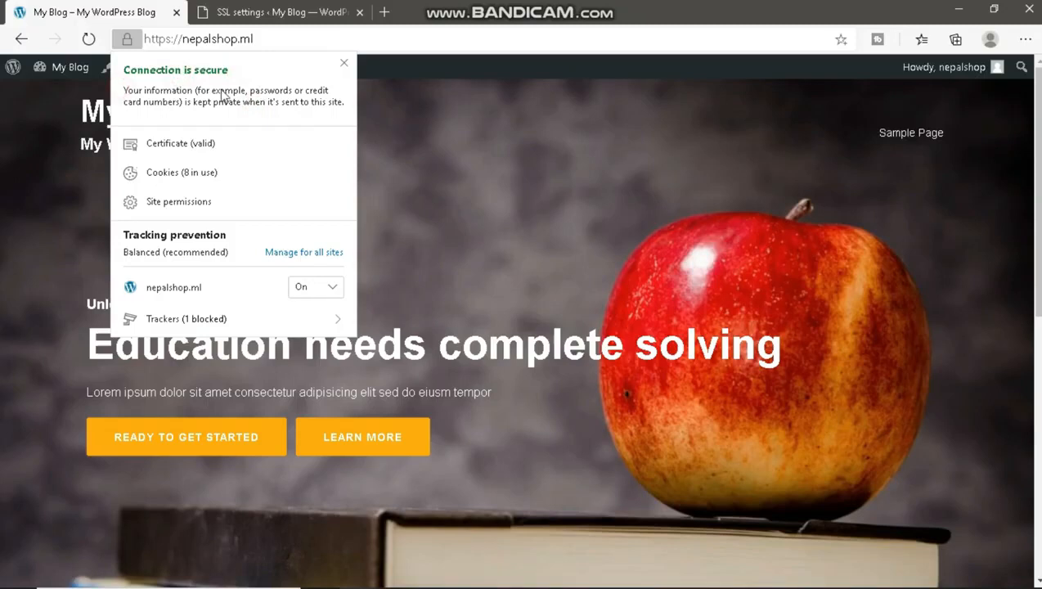
{"action": "left_click", "coordinate": [343, 63]}
{"action": "left_click", "coordinate": [128, 38]}
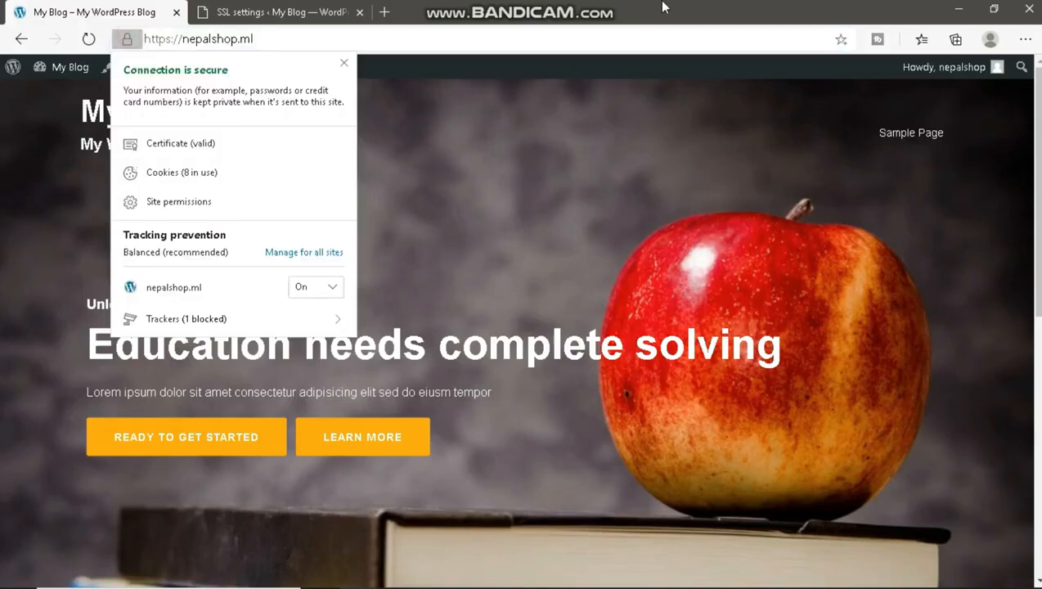